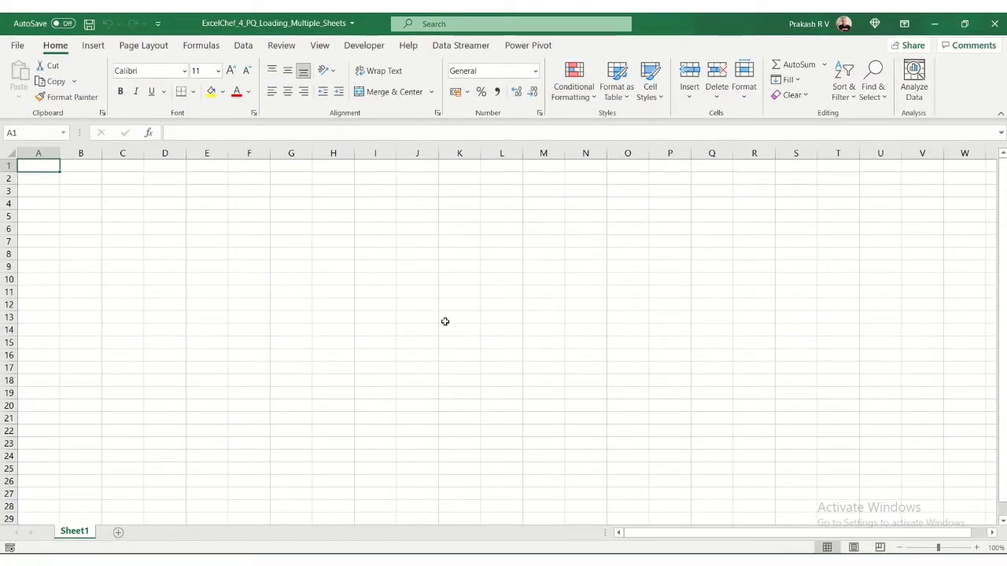
Switch to the Sales_2021 workbook and review the data on its Feb, Mar and Apr sheets.
click(438, 561)
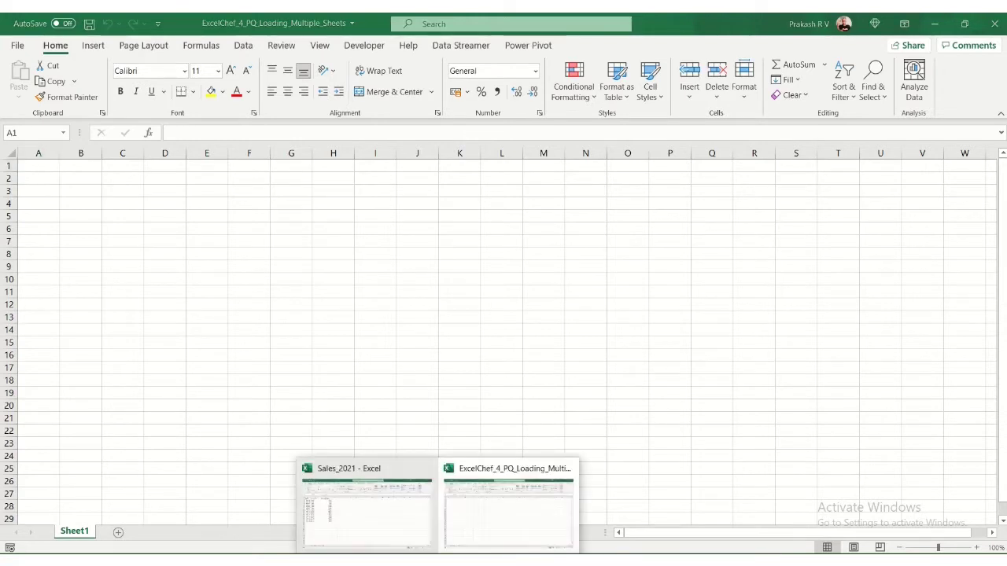
click(406, 531)
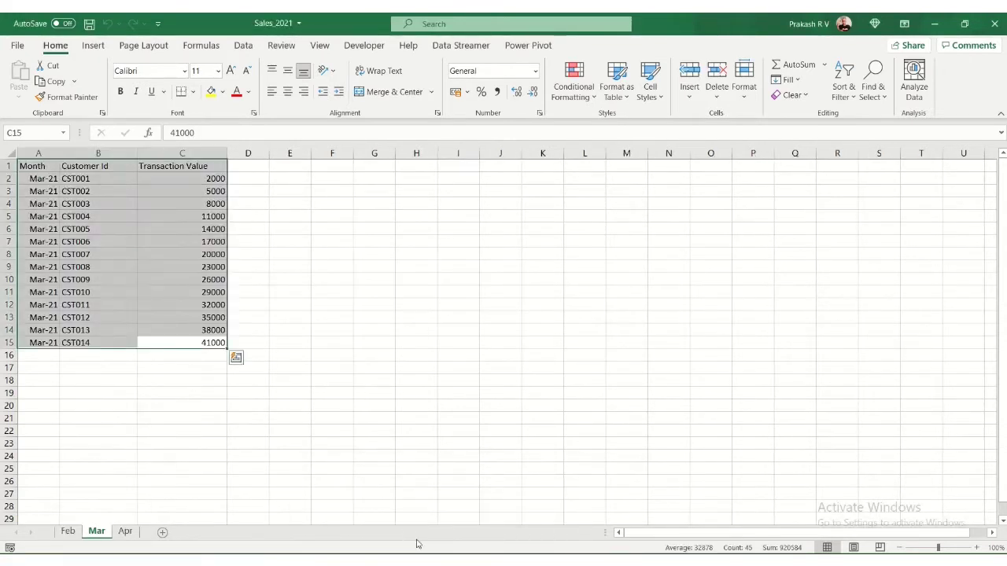
click(320, 287)
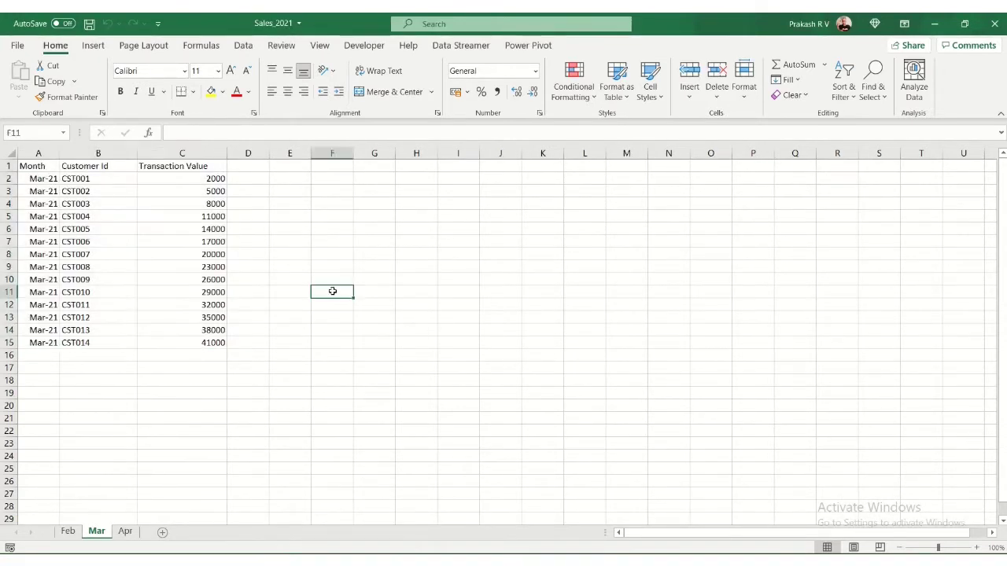
click(68, 531)
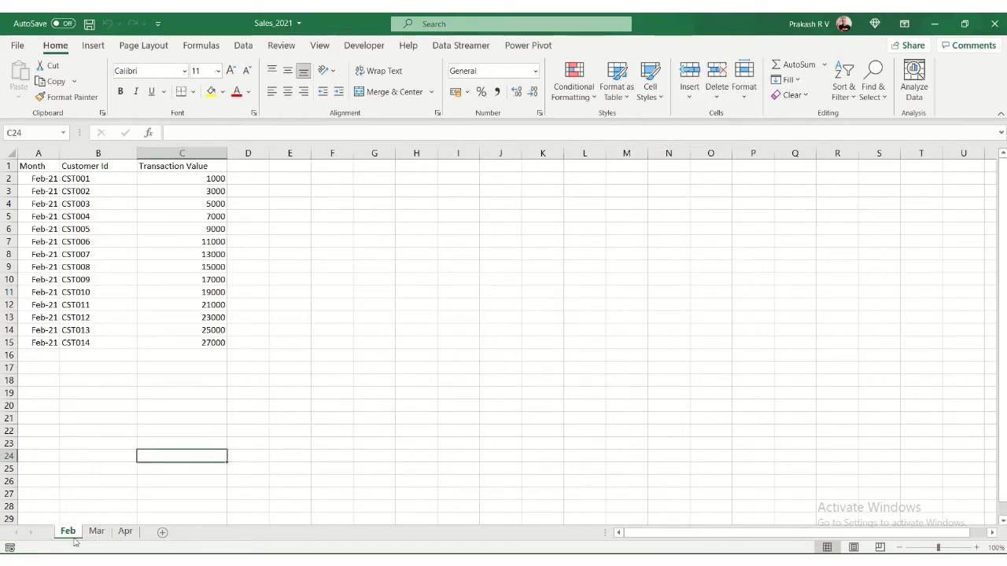
click(96, 531)
click(126, 532)
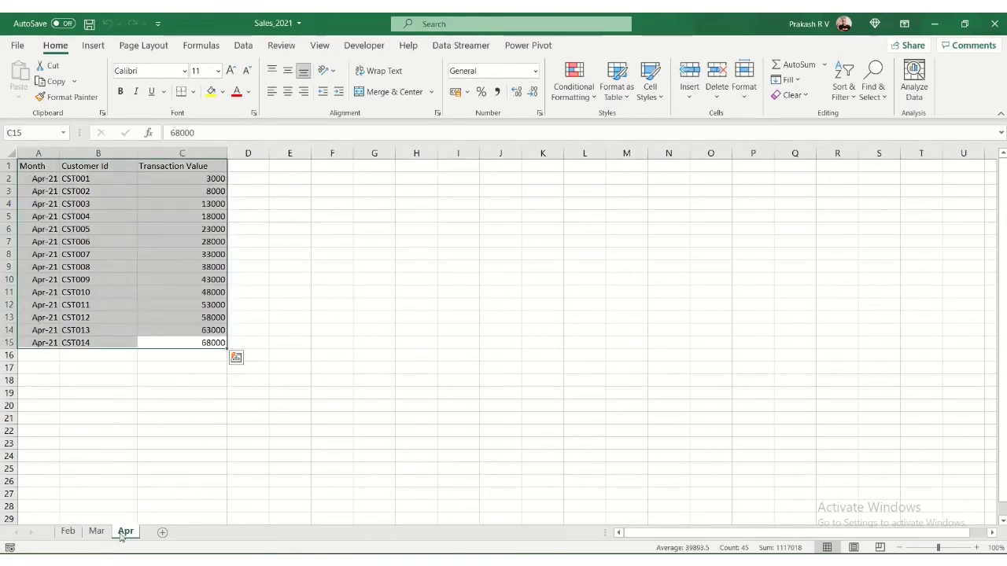
click(499, 342)
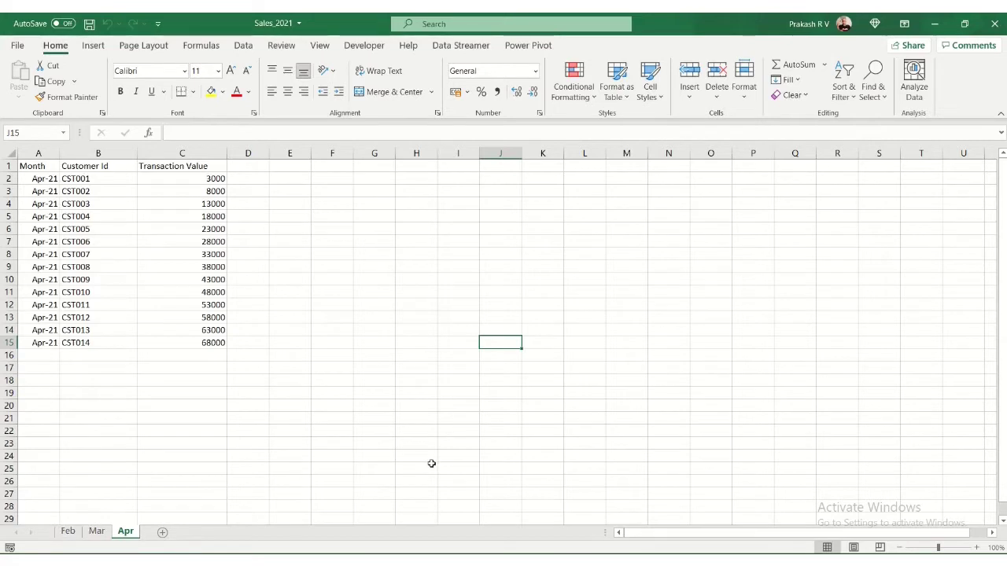
Return to the ExcelChef_4_PQ_Loading_Multiple_Sheets workbook and start importing data from the Sales_2021 workbook.
mouse_move(437, 565)
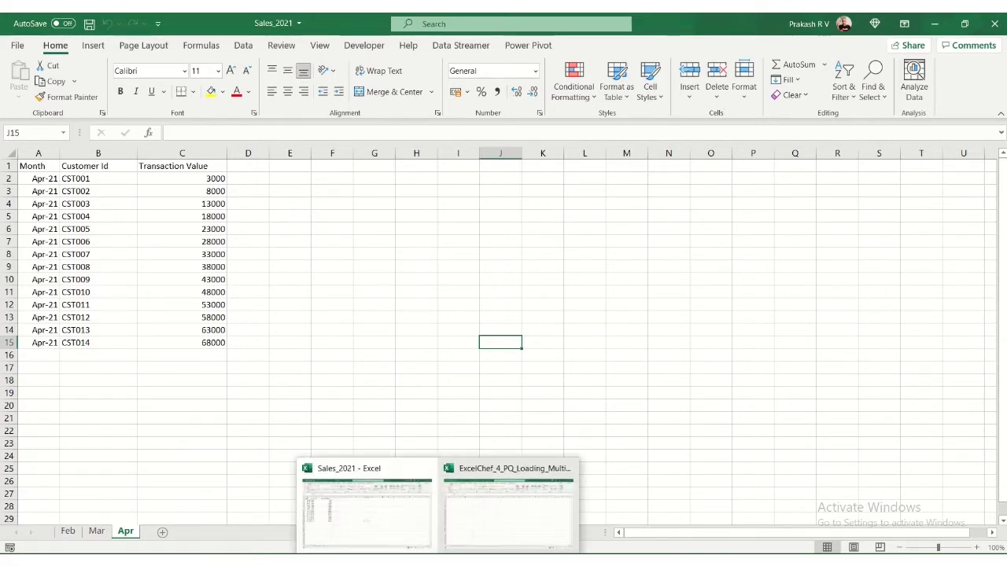
click(486, 540)
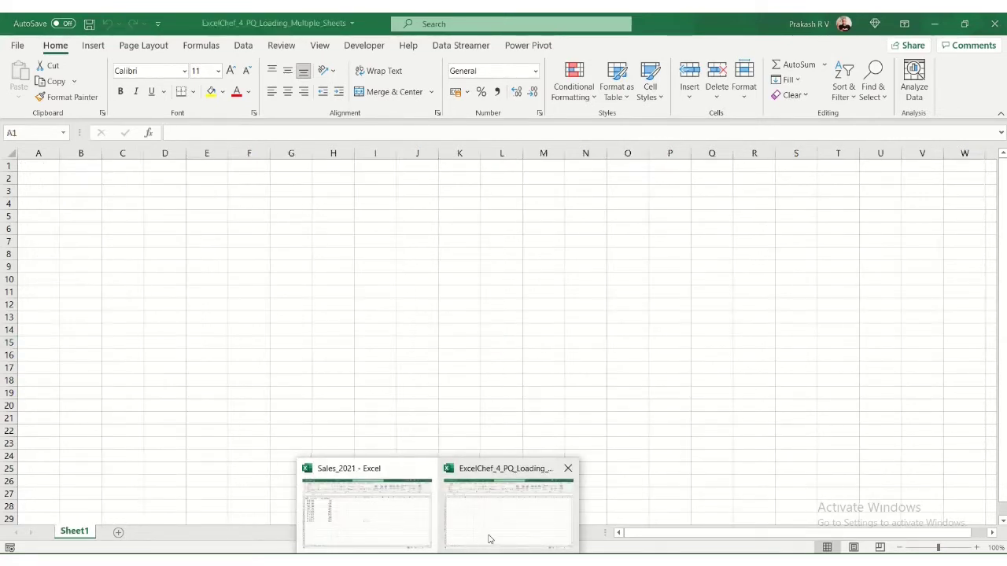
click(243, 45)
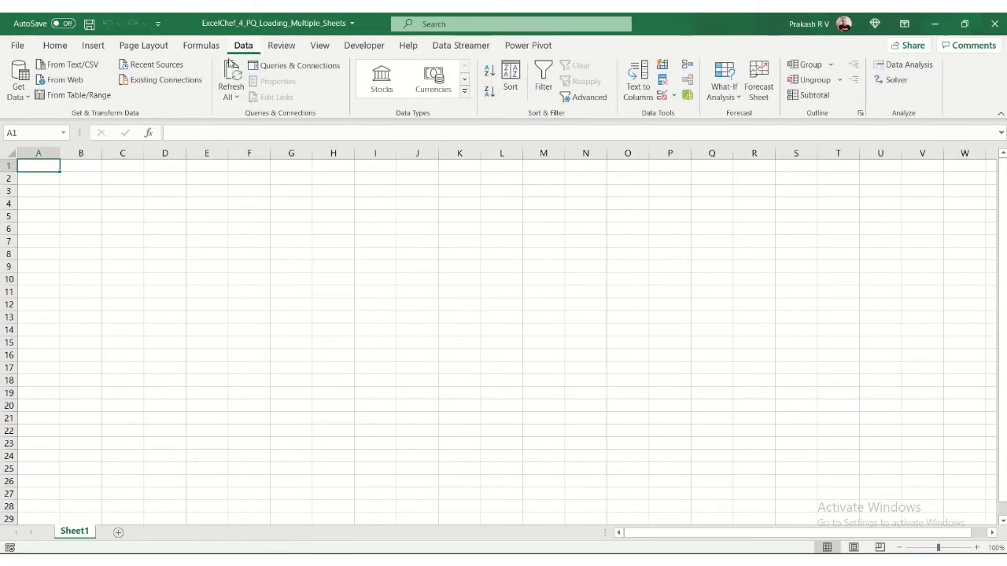
click(18, 88)
mouse_move(119, 122)
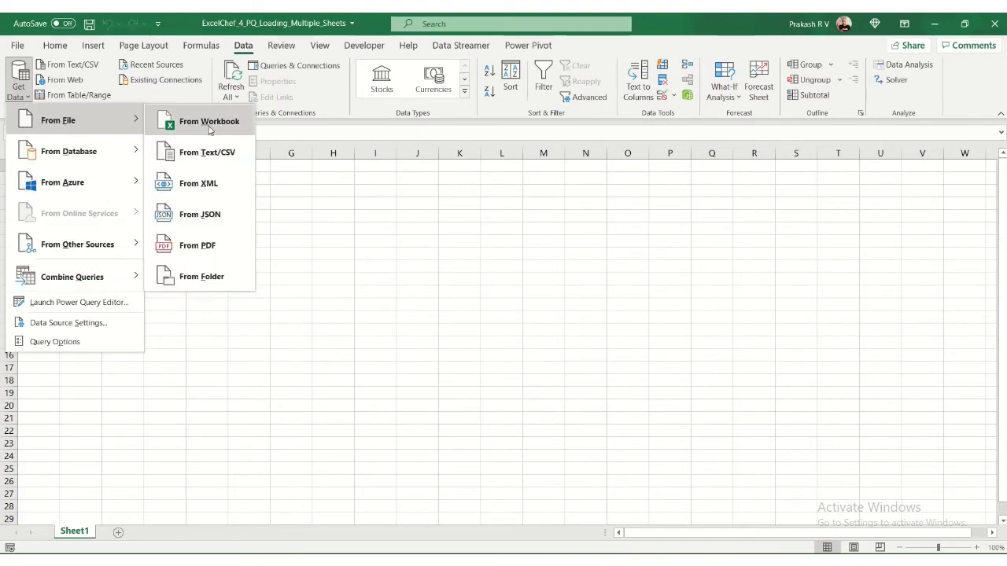
click(209, 128)
click(175, 125)
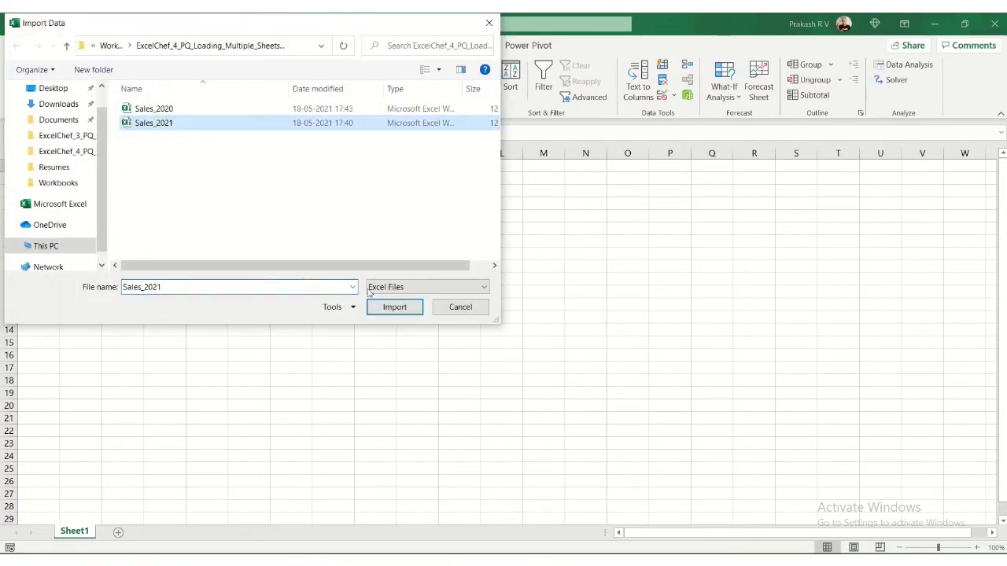
click(391, 309)
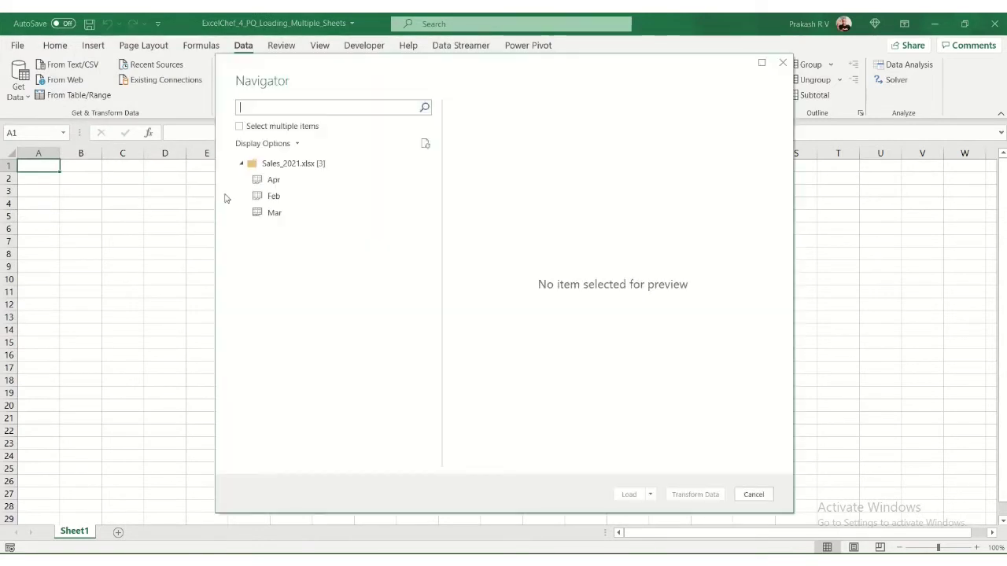
Enable multiple selection, choose the Apr, Feb and Mar sheets, and load them as queries.
click(267, 128)
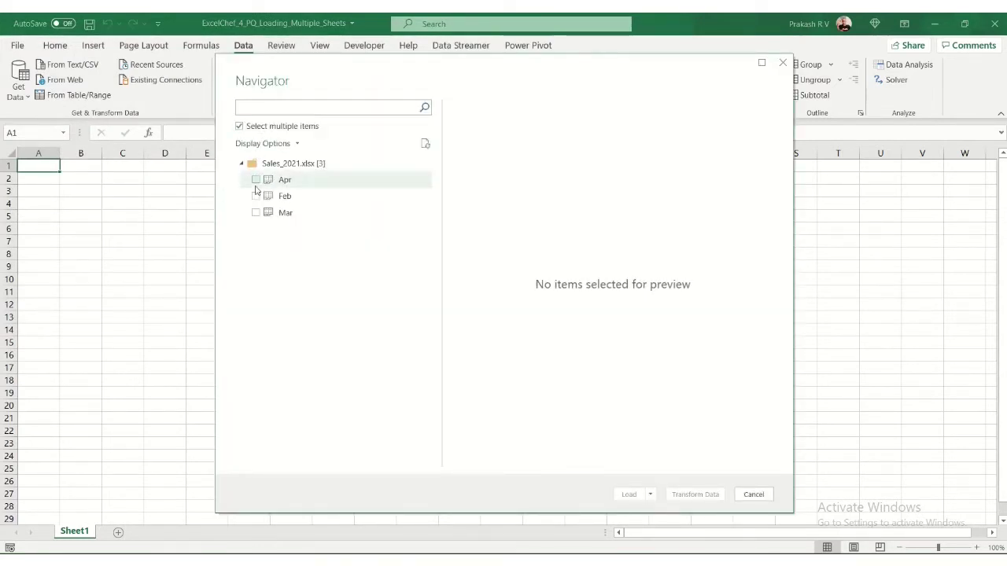
click(255, 181)
click(255, 196)
click(256, 213)
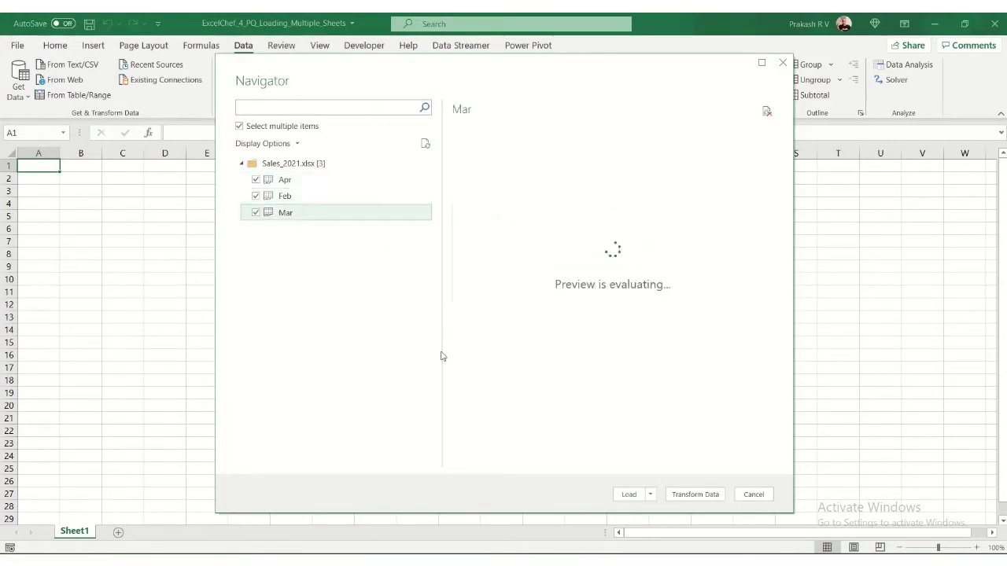
click(630, 495)
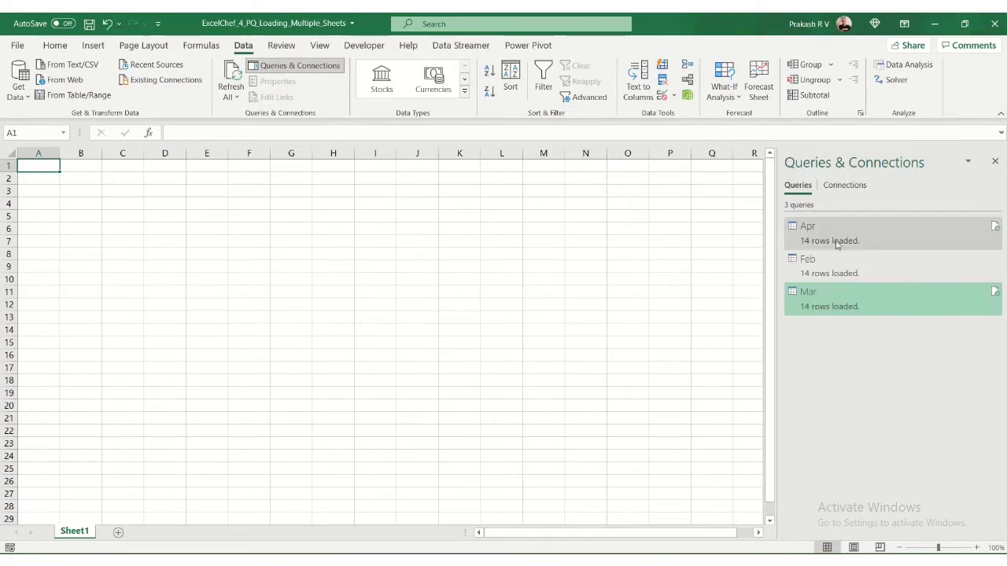
Append the Apr, Feb and Mar queries into a single query using the three or more tables option.
right_click(837, 237)
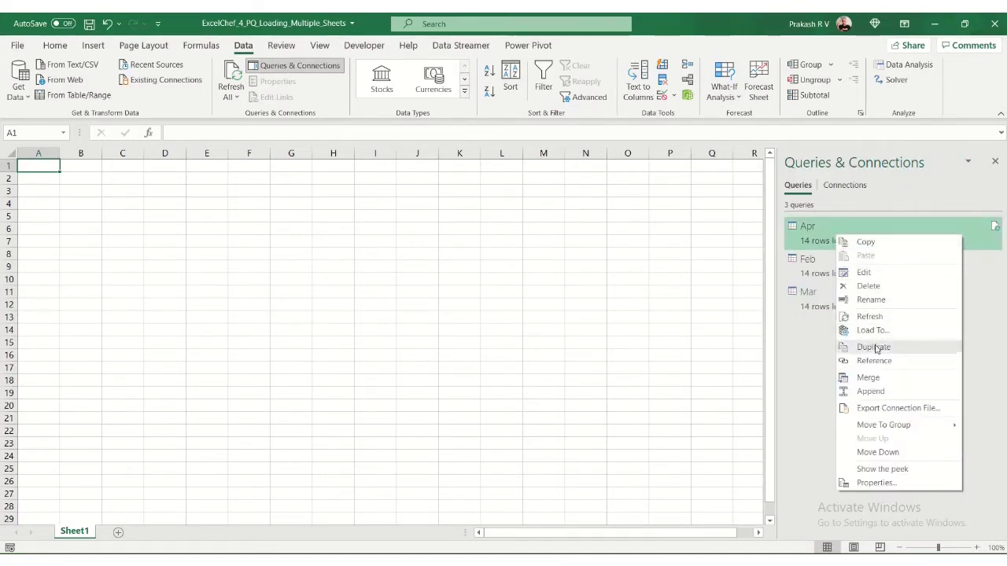
click(875, 390)
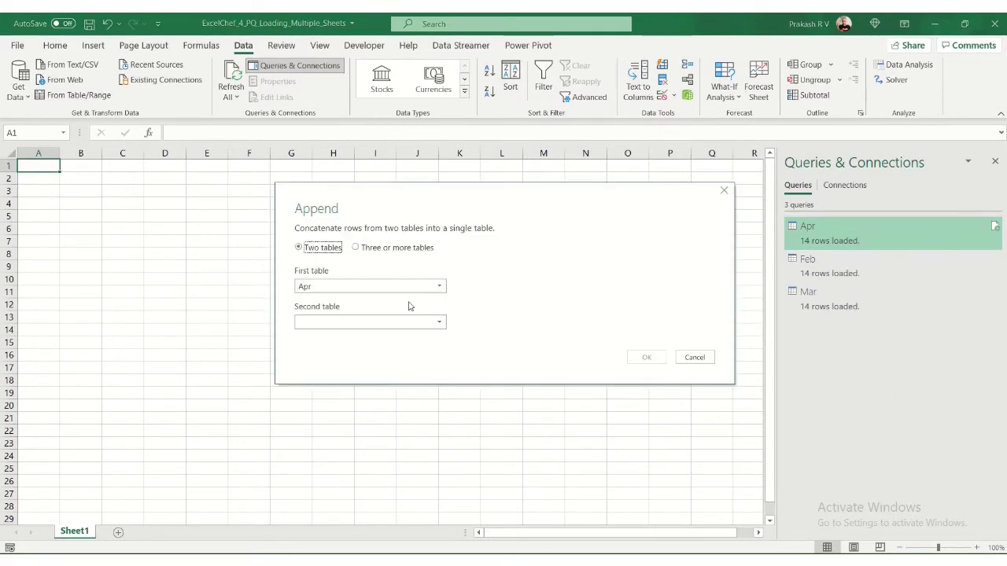
click(389, 250)
click(313, 304)
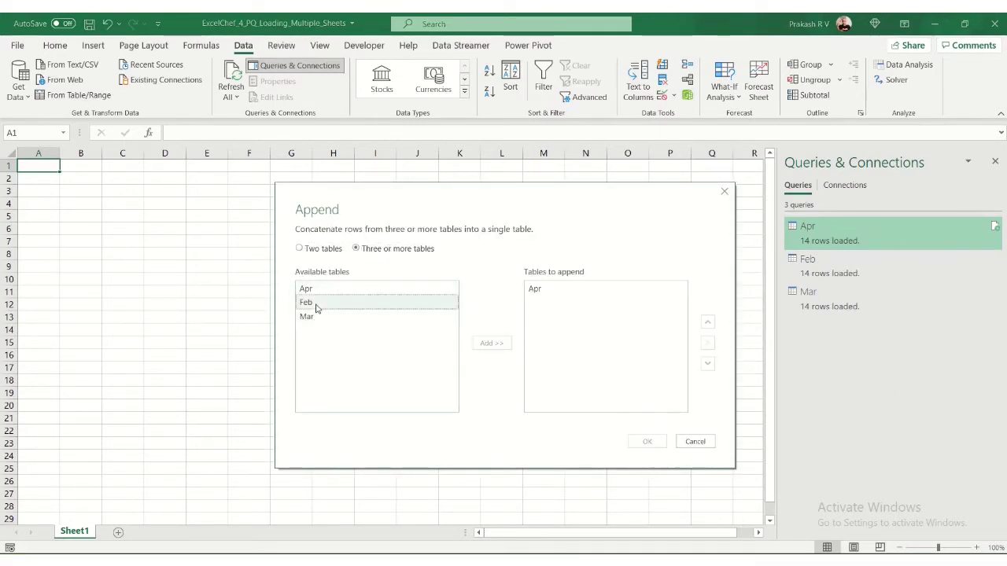
click(496, 343)
click(308, 316)
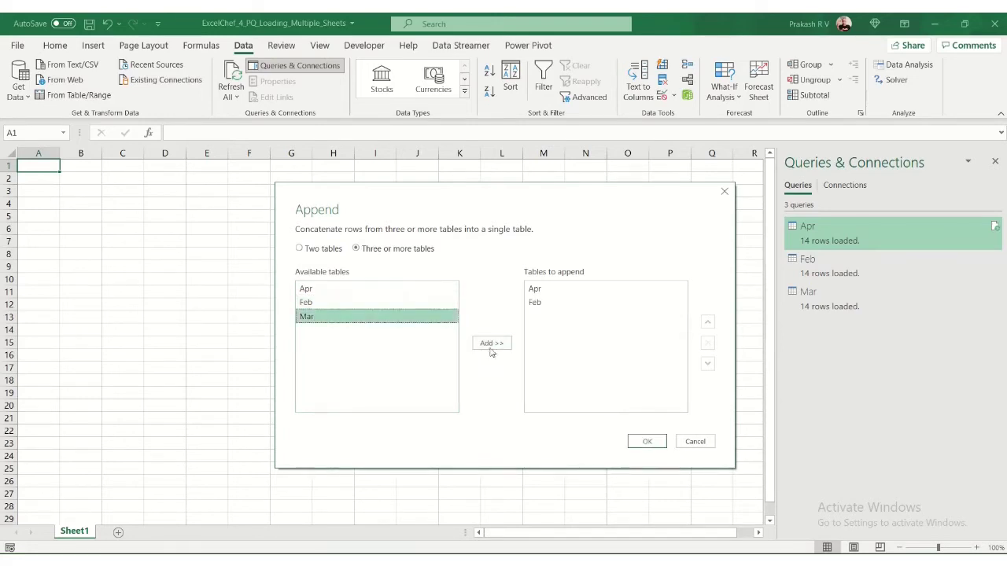
click(492, 343)
click(647, 441)
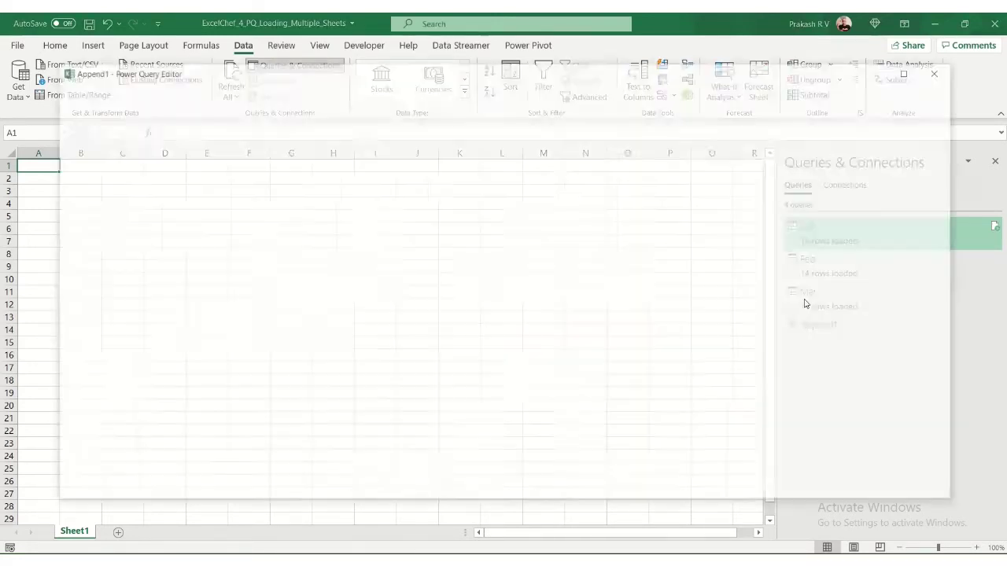
Close the query editor and load the appended query as a table on a new worksheet.
scroll(287, 324, up, 4)
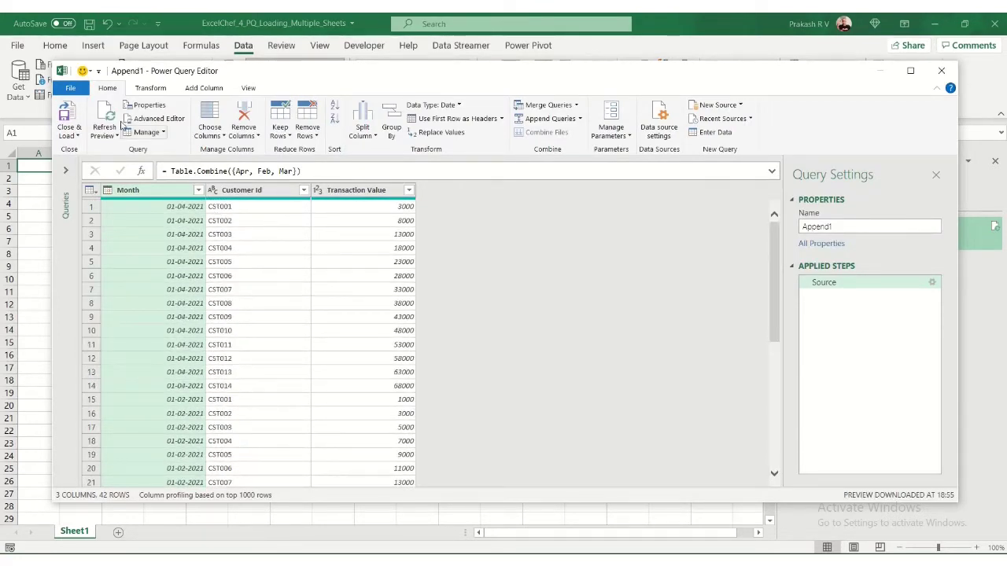
click(79, 136)
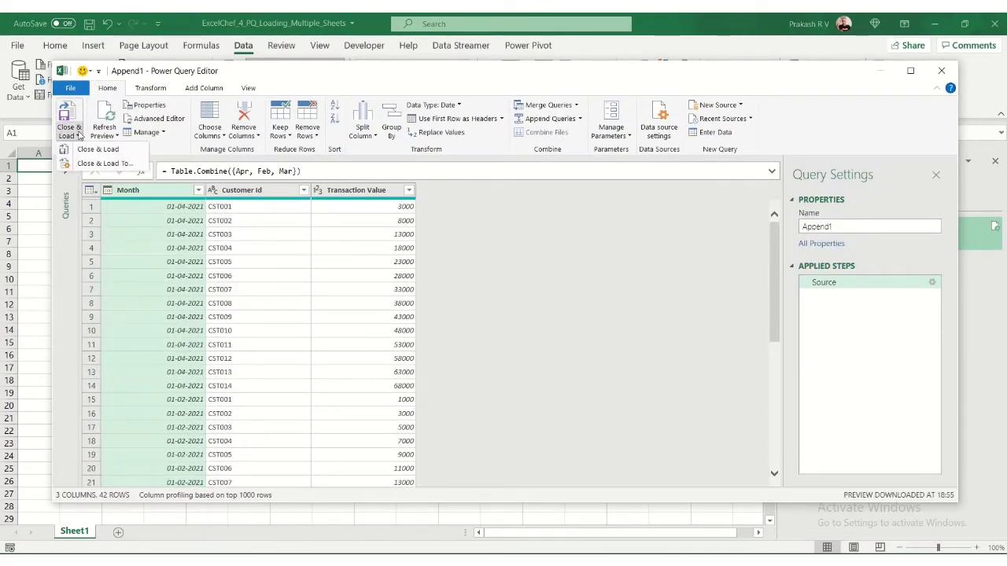
click(106, 162)
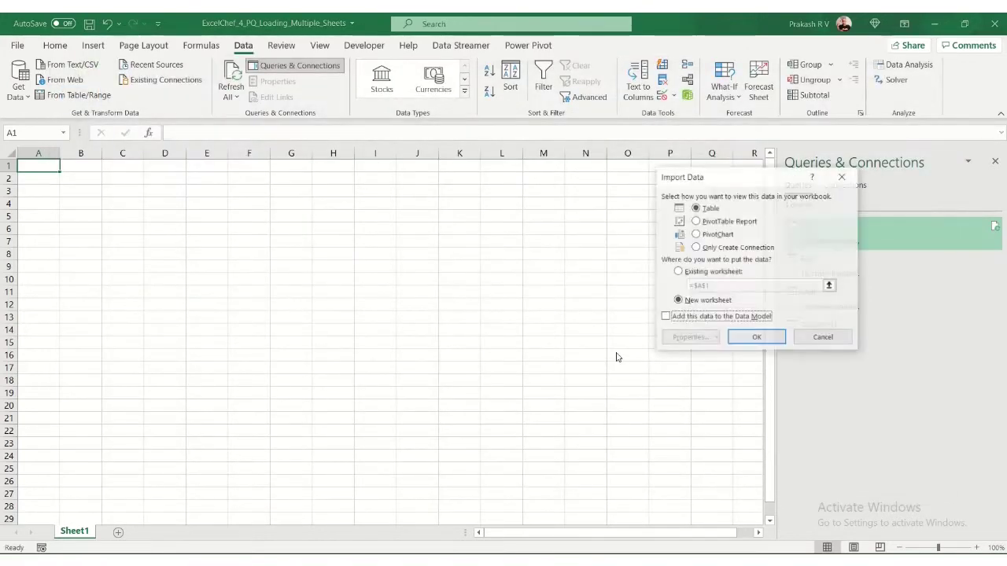
click(751, 337)
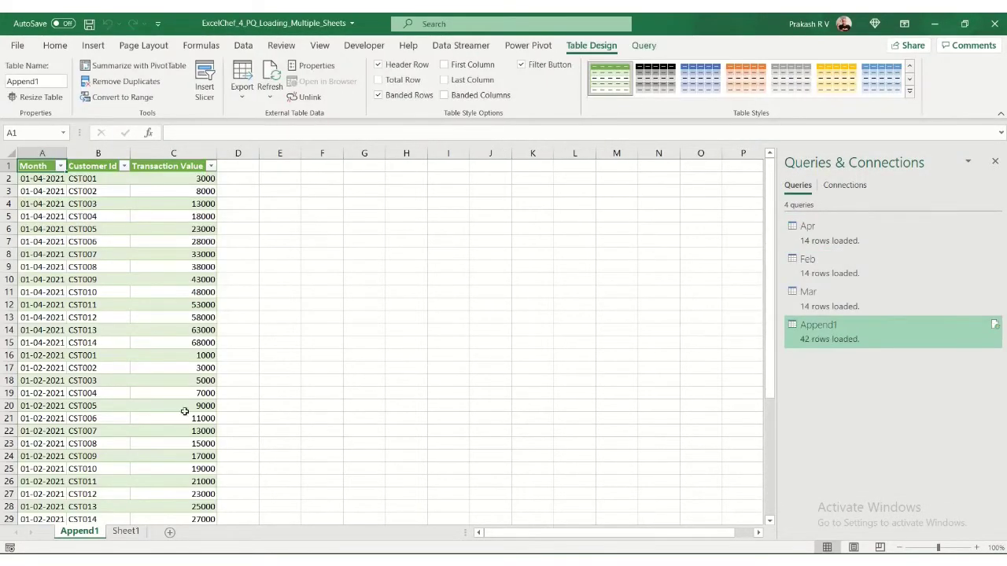
scroll(143, 335, down, 8)
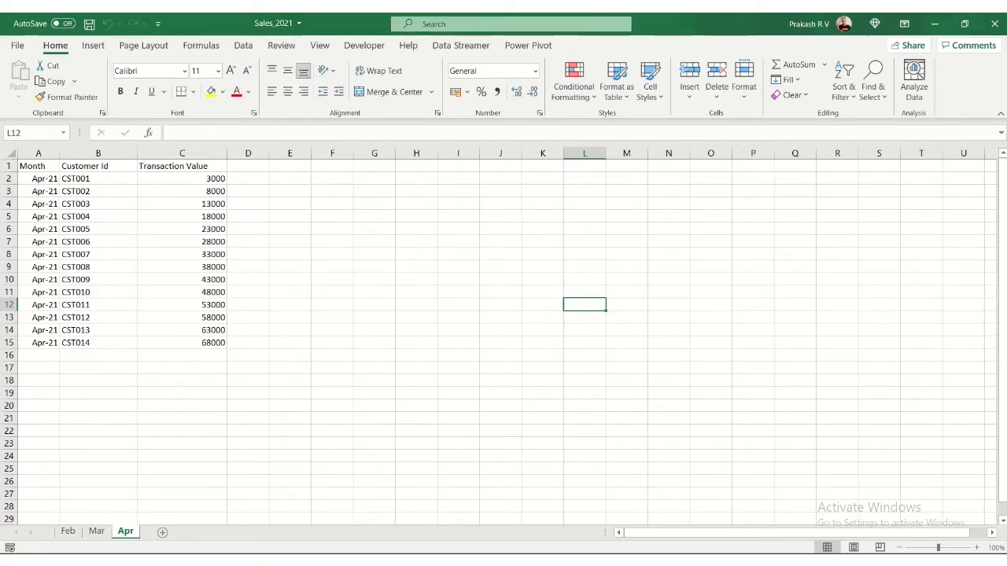
Create a new blank workbook.
key(alt+Tab)
double_click(196, 113)
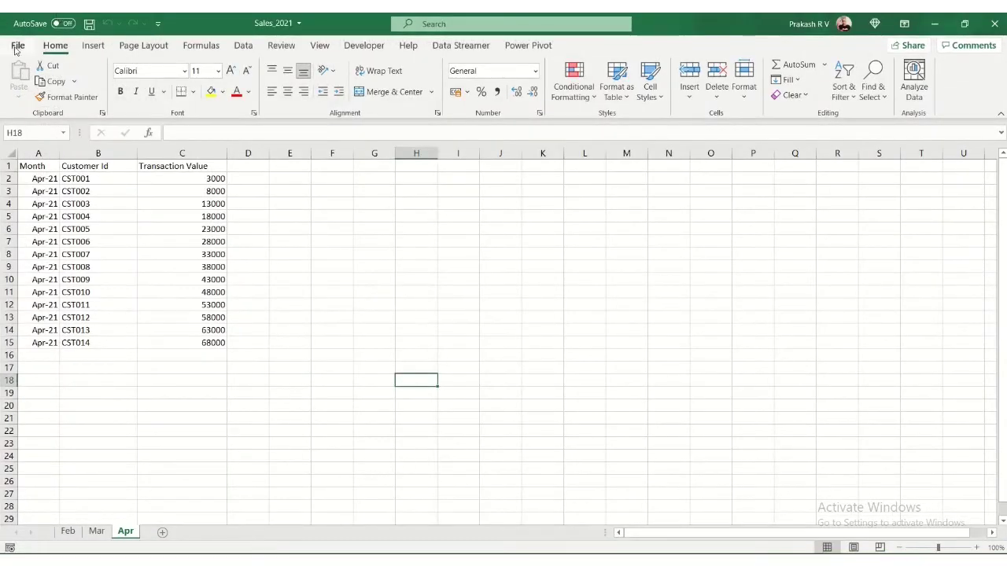
click(17, 47)
click(188, 153)
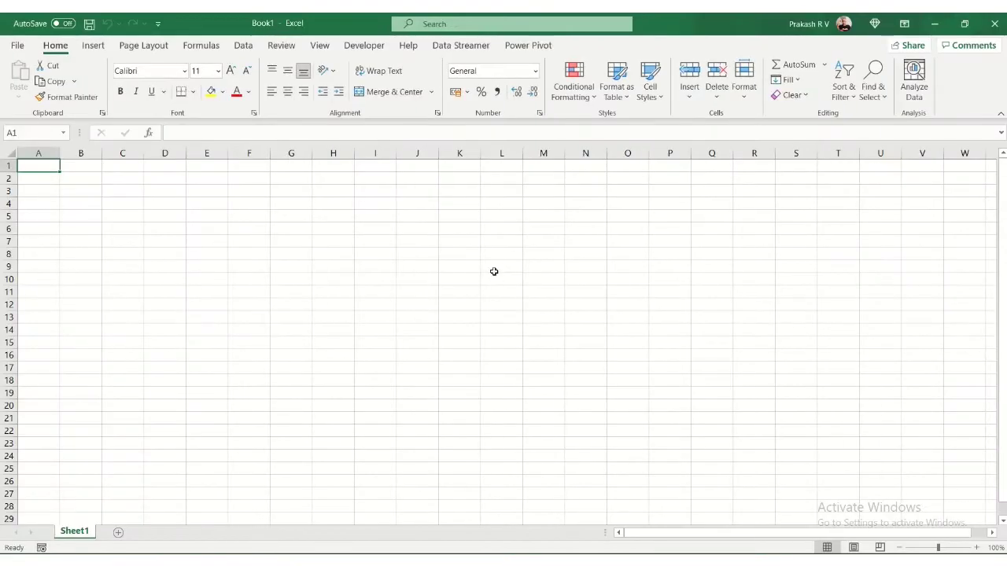
Import the folder ExcelChef_4_PQ_Loading_Multiple_Sheets_Data into the new workbook and open its file list for transformation.
click(244, 46)
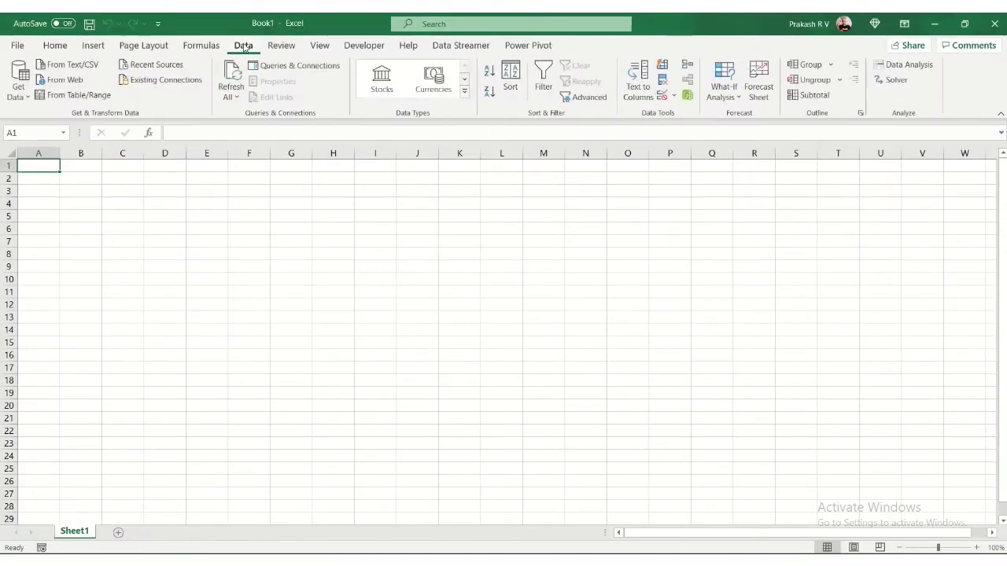
click(16, 90)
mouse_move(55, 120)
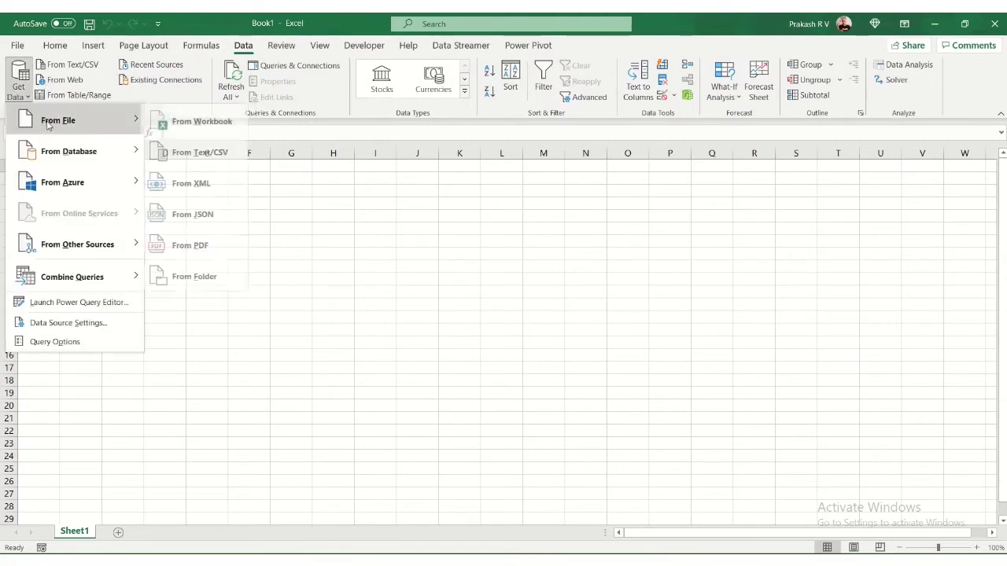
click(202, 282)
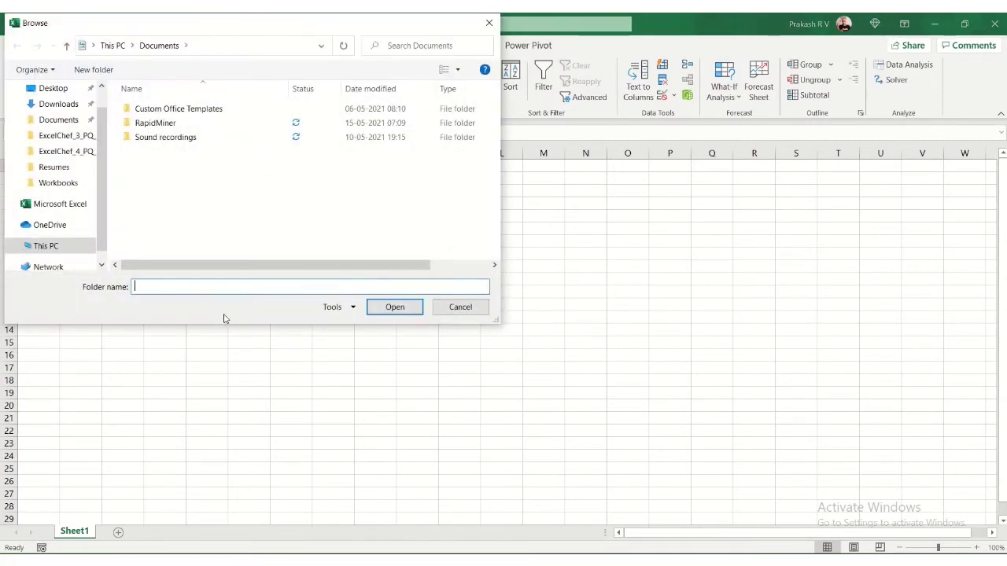
click(63, 151)
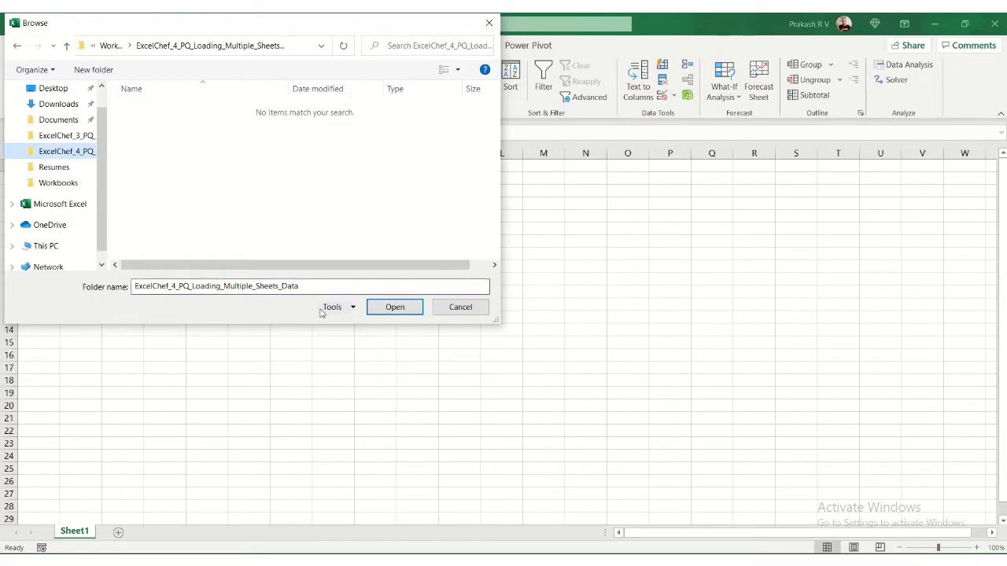
click(393, 309)
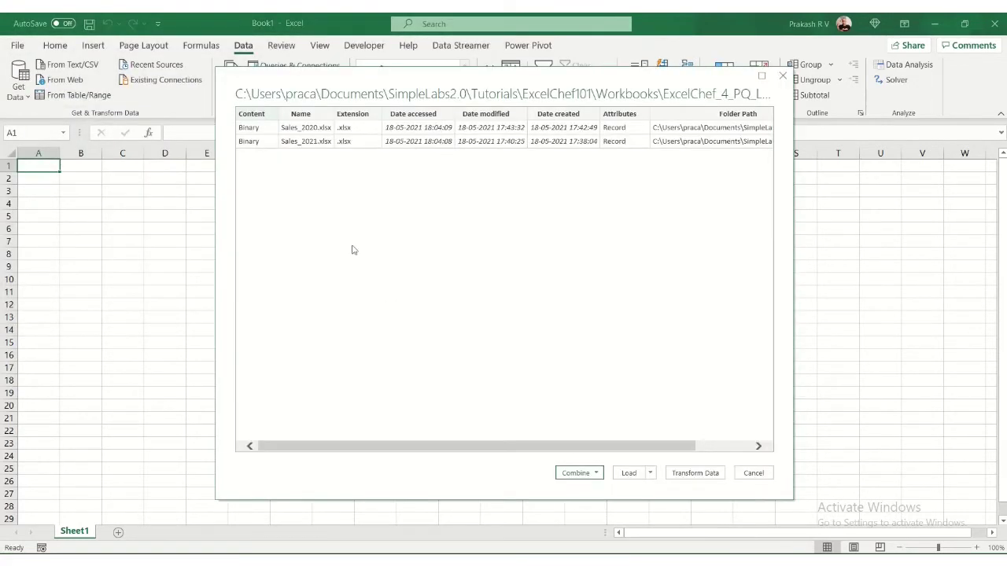
click(701, 479)
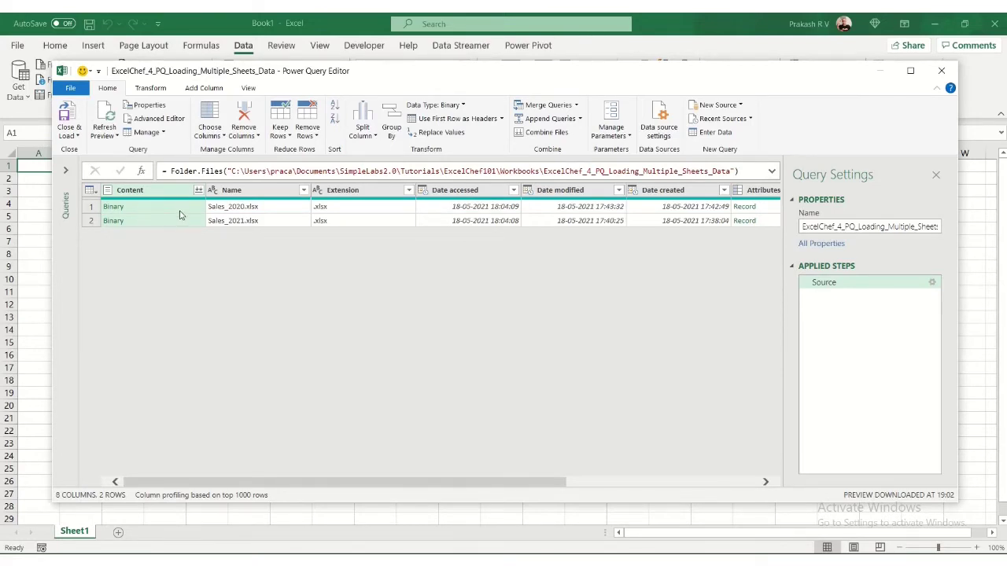
Remove every column from Name through Folder Path, keeping only the Content column.
drag(331, 483, 311, 484)
click(237, 191)
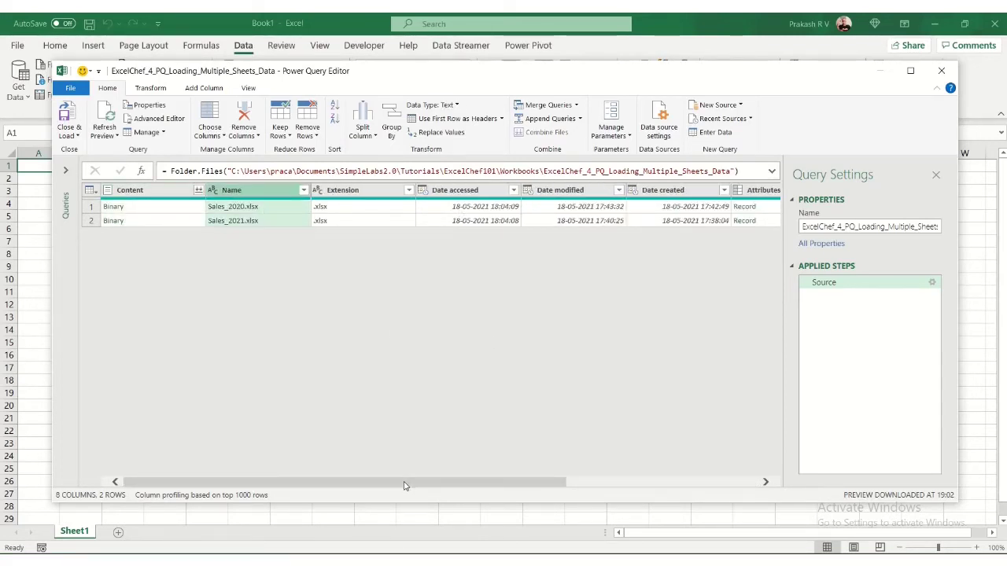
drag(403, 485, 367, 492)
shift+click(607, 195)
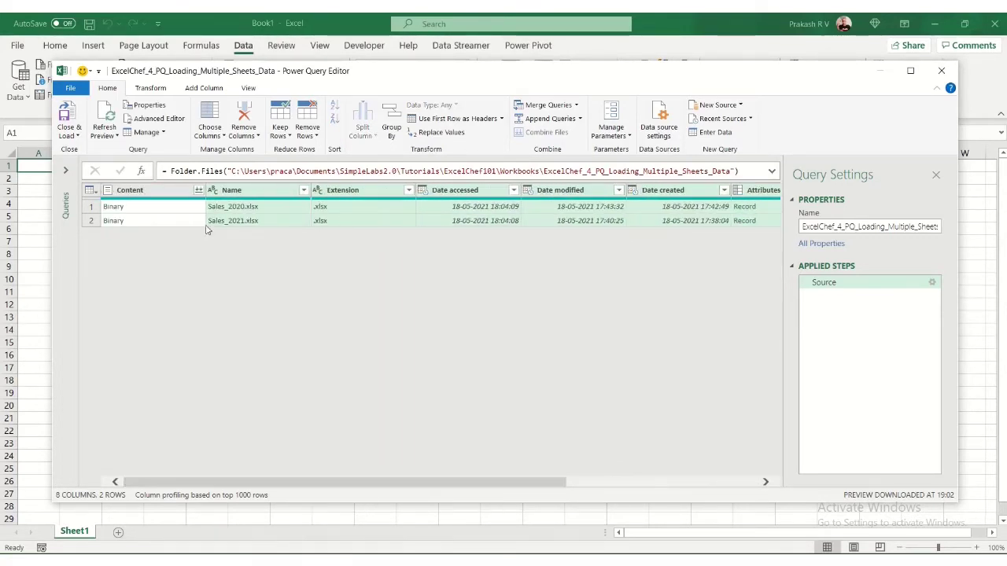
right_click(251, 193)
click(292, 218)
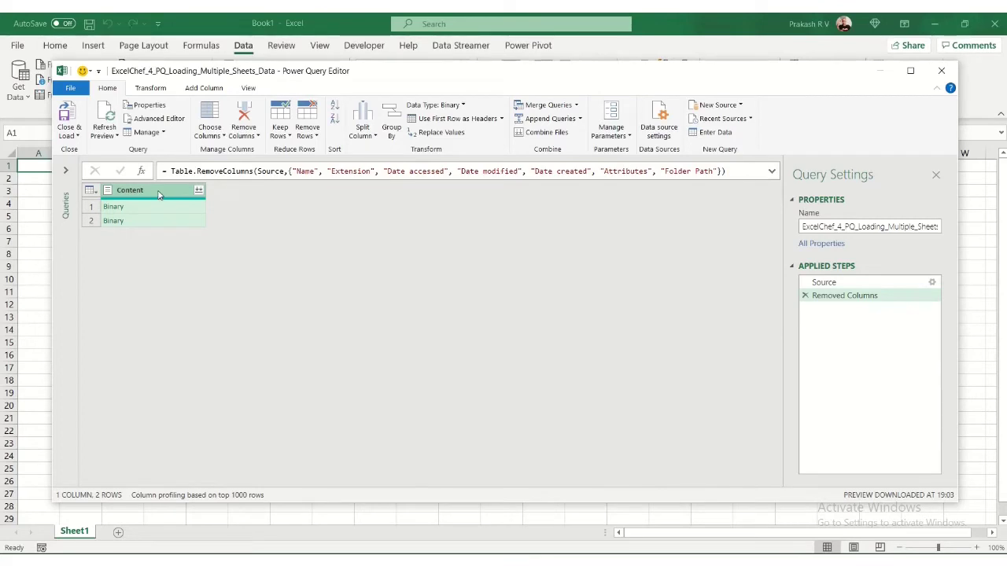
Add a custom column named Custom with the formula Excel.Workbook([Content]).
click(204, 90)
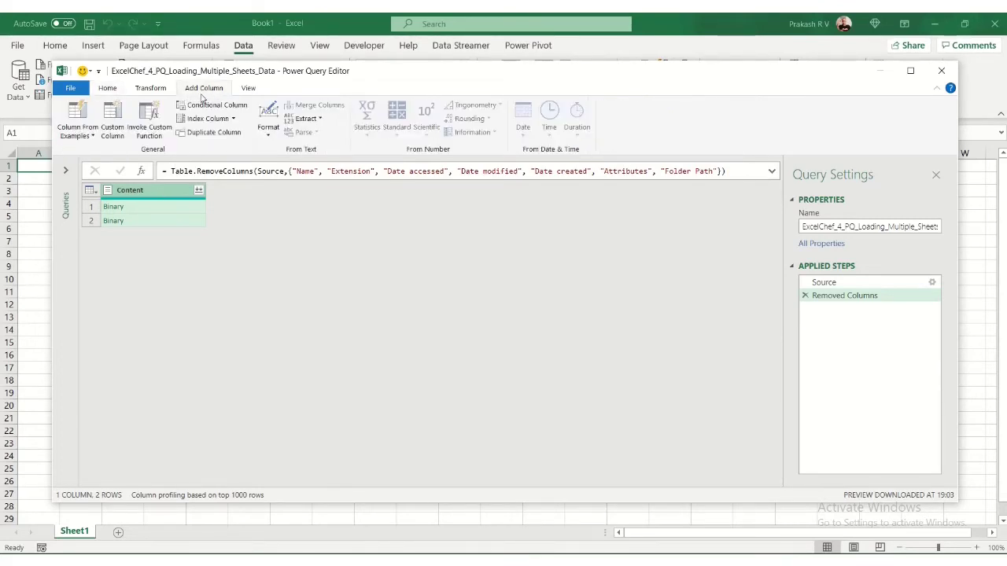
click(120, 133)
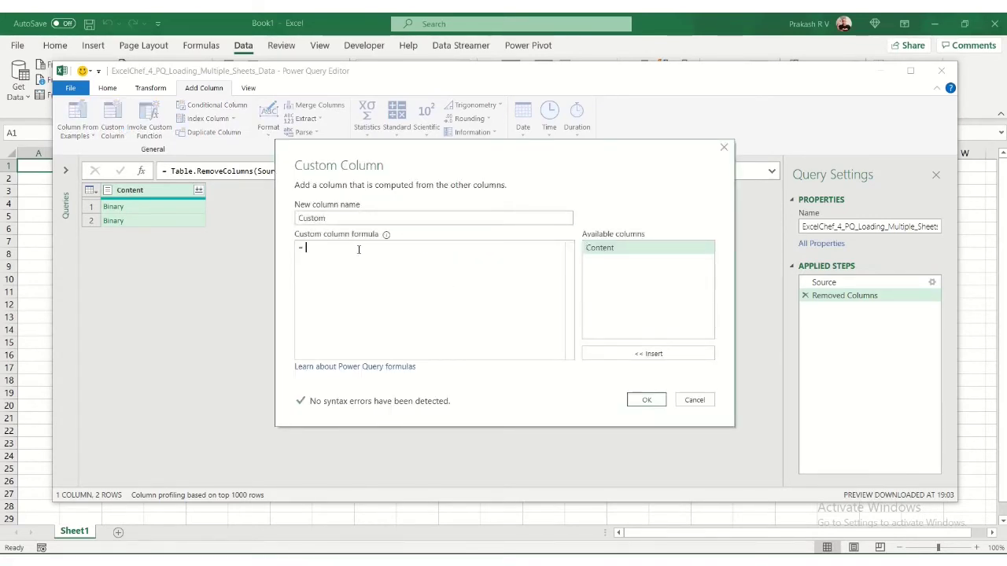
text(Exce)
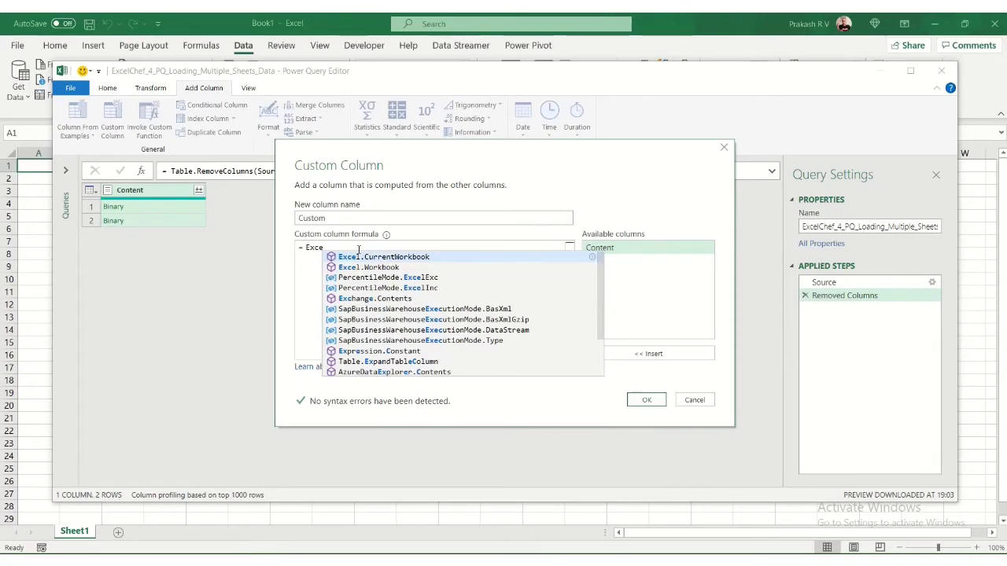
click(364, 268)
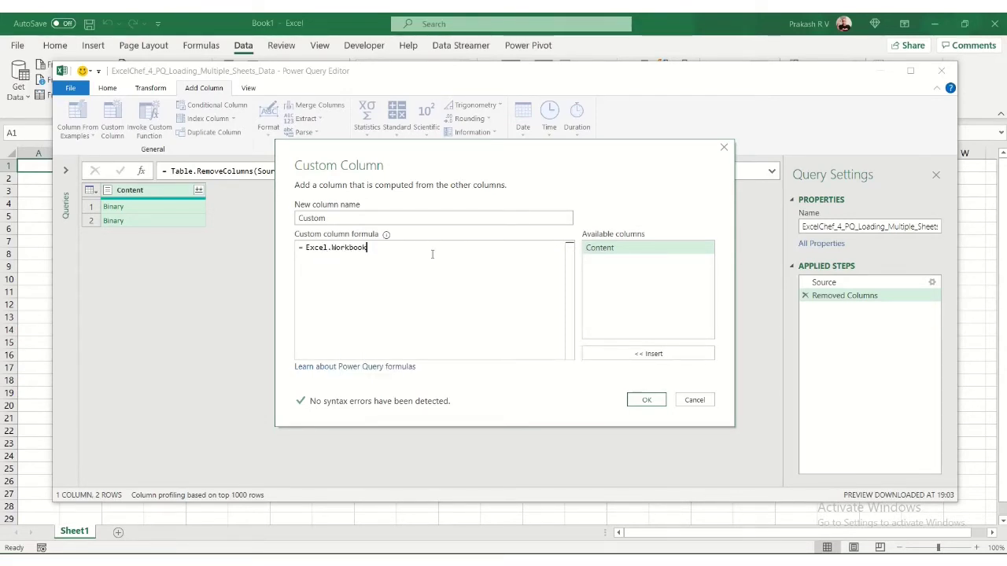
text(()
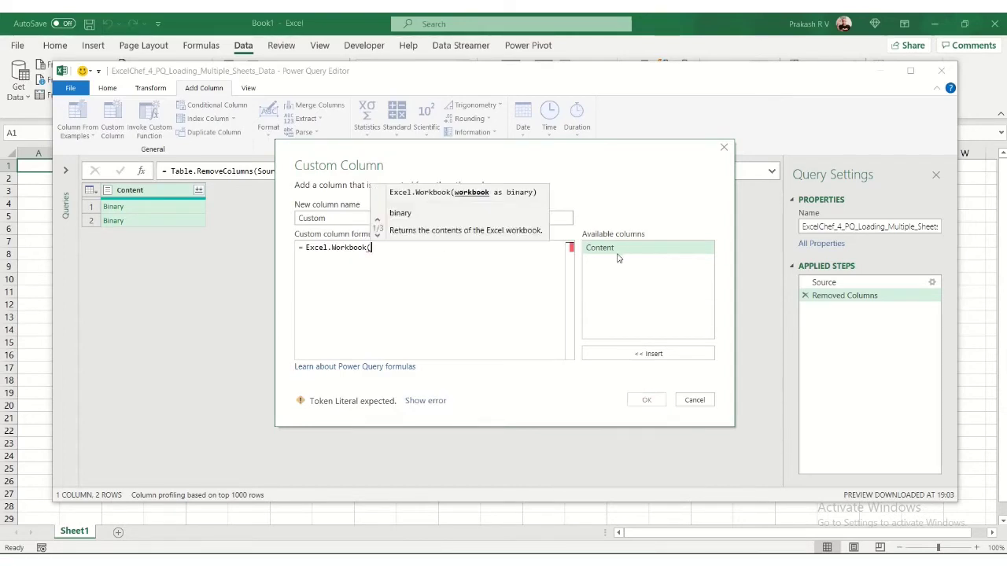
click(618, 249)
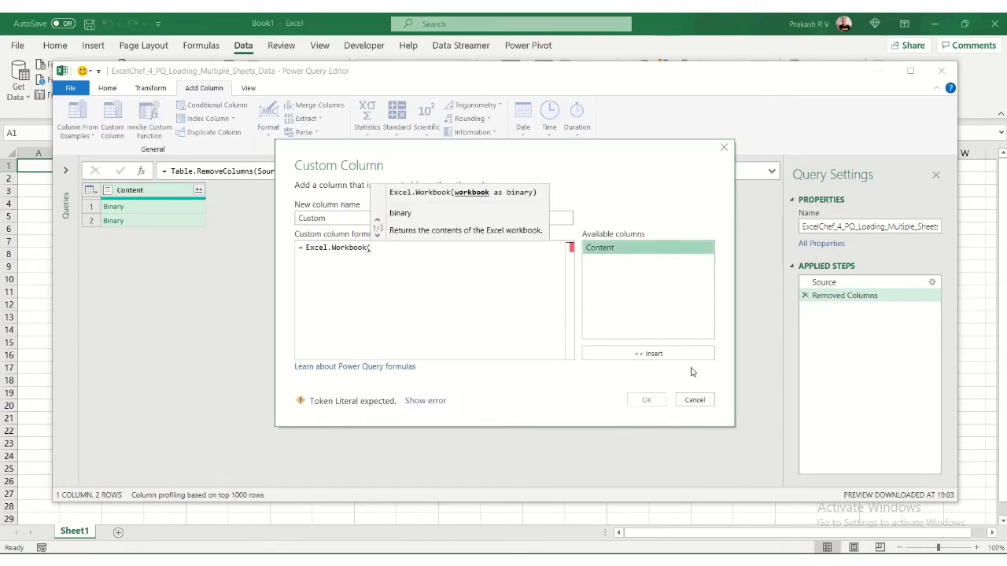
click(649, 354)
text())
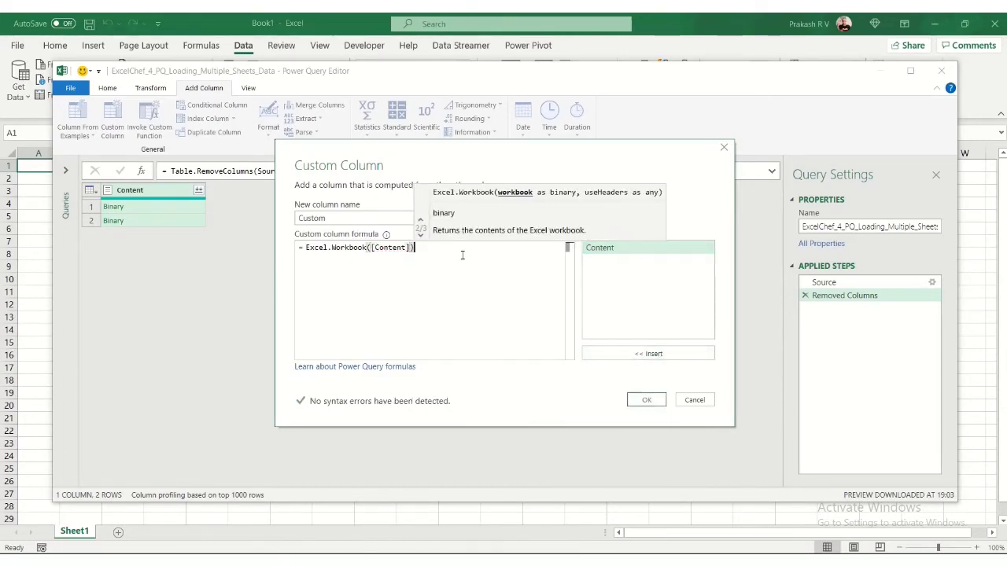
click(653, 402)
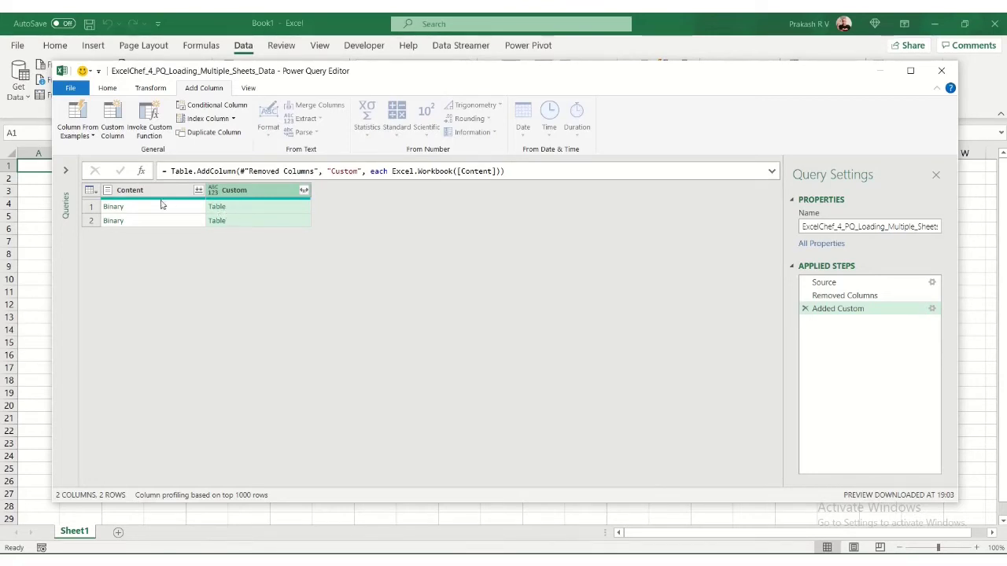
Expand all fields of the Custom column and remove every column except Custom.Data.
click(303, 190)
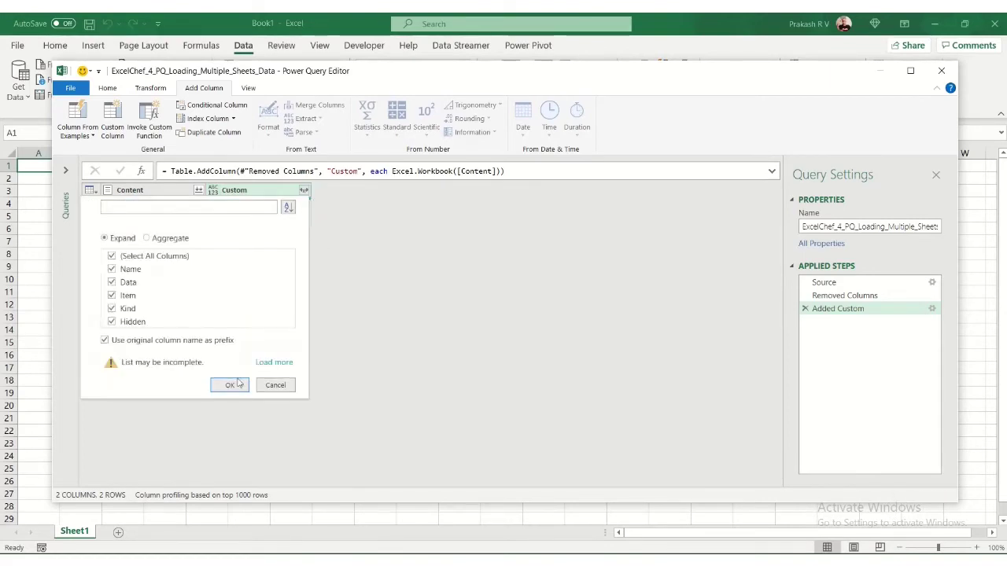
click(230, 385)
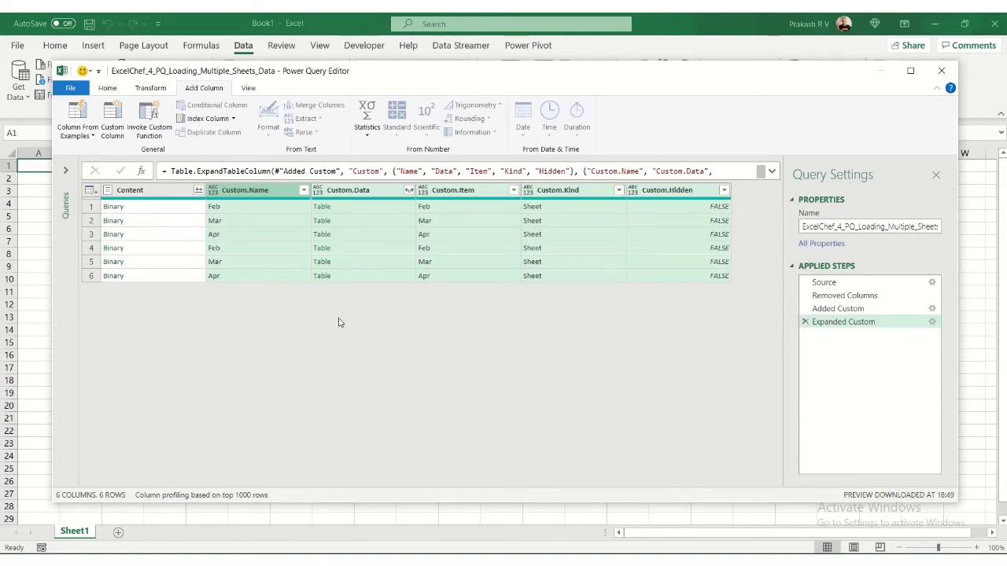
click(358, 193)
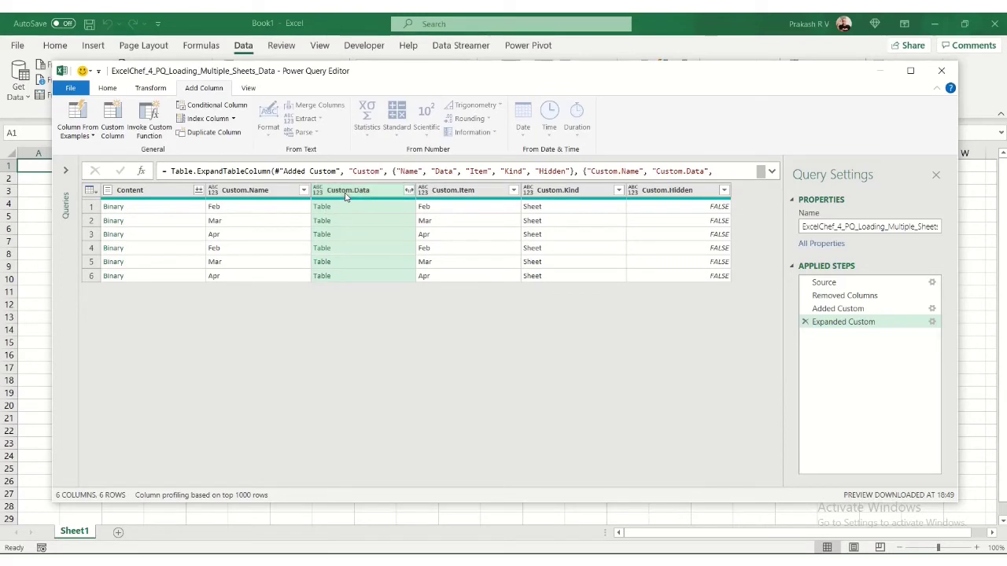
right_click(345, 196)
click(424, 231)
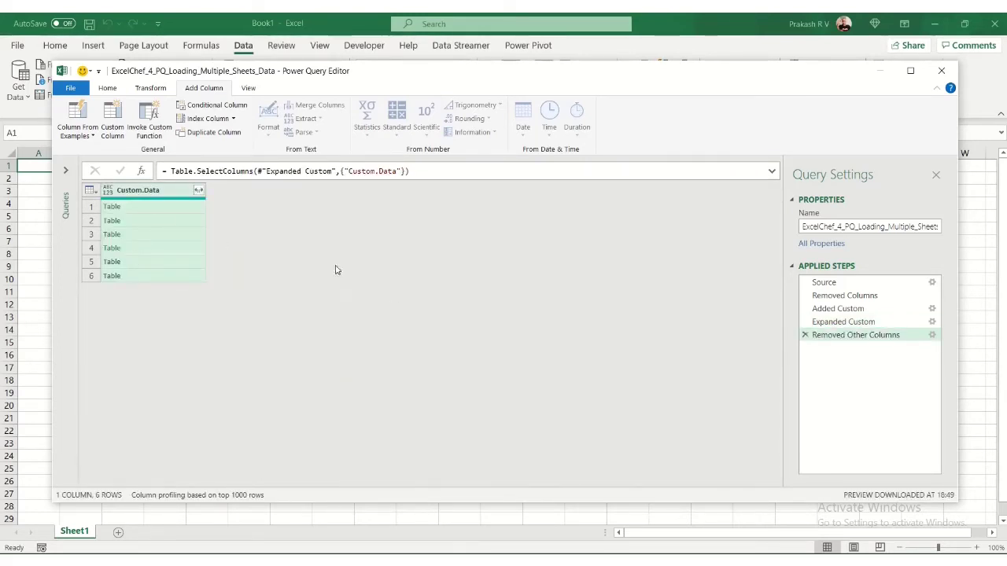
Expand the Custom.Data tables into Column1, Column2 and Column3, with the original column name as prefix, and review the combined rows.
click(199, 193)
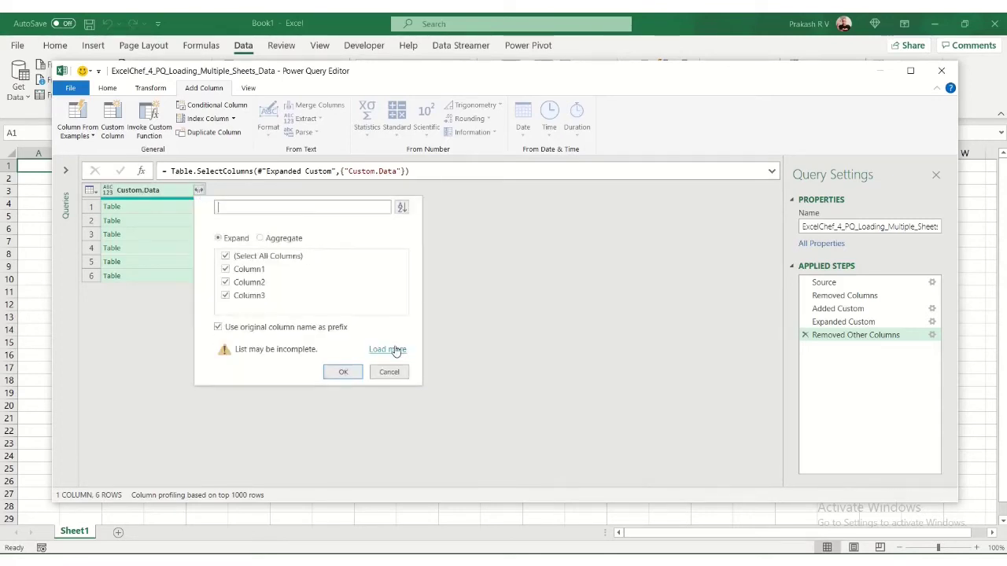
click(348, 373)
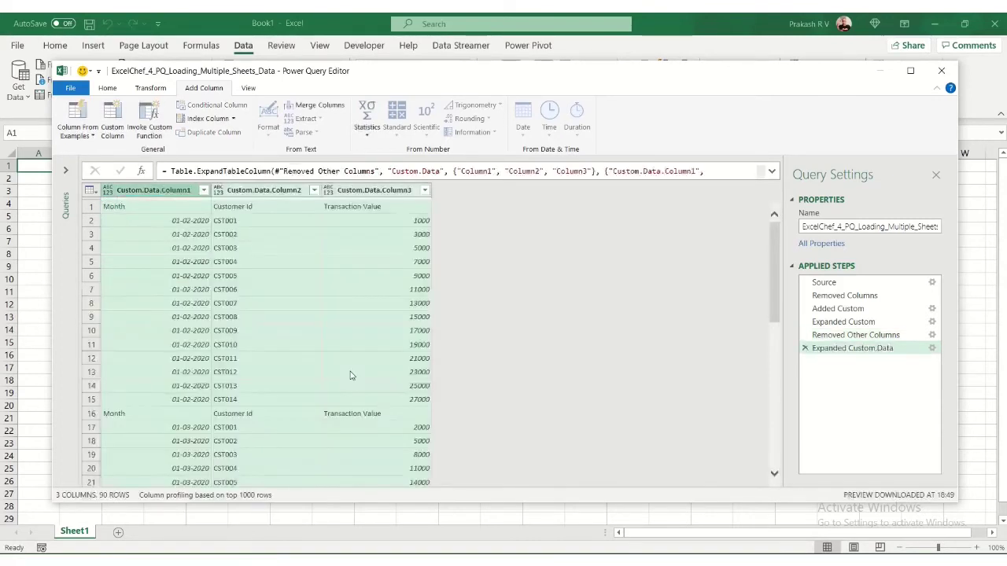
scroll(310, 320, down, 10)
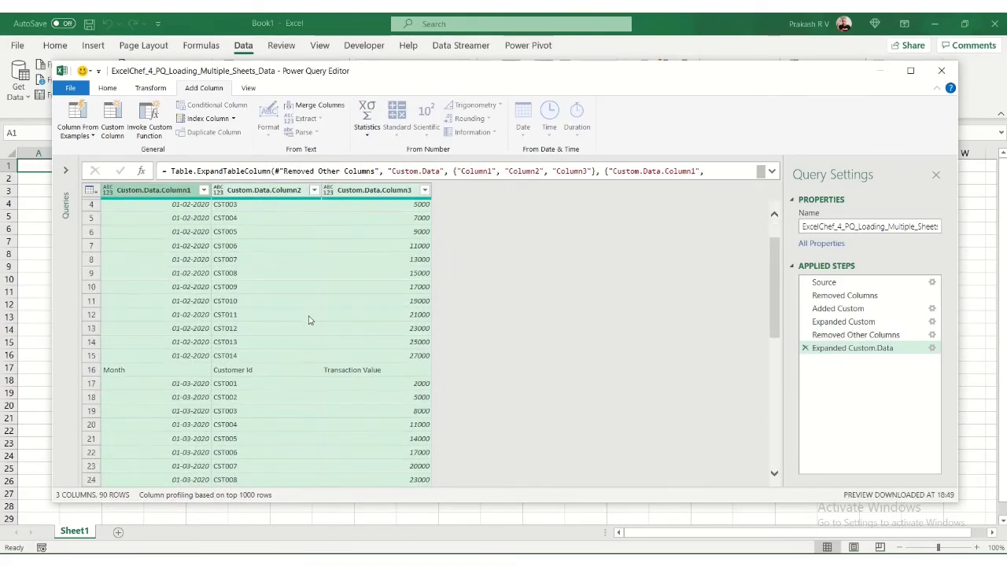
scroll(197, 335, up, 5)
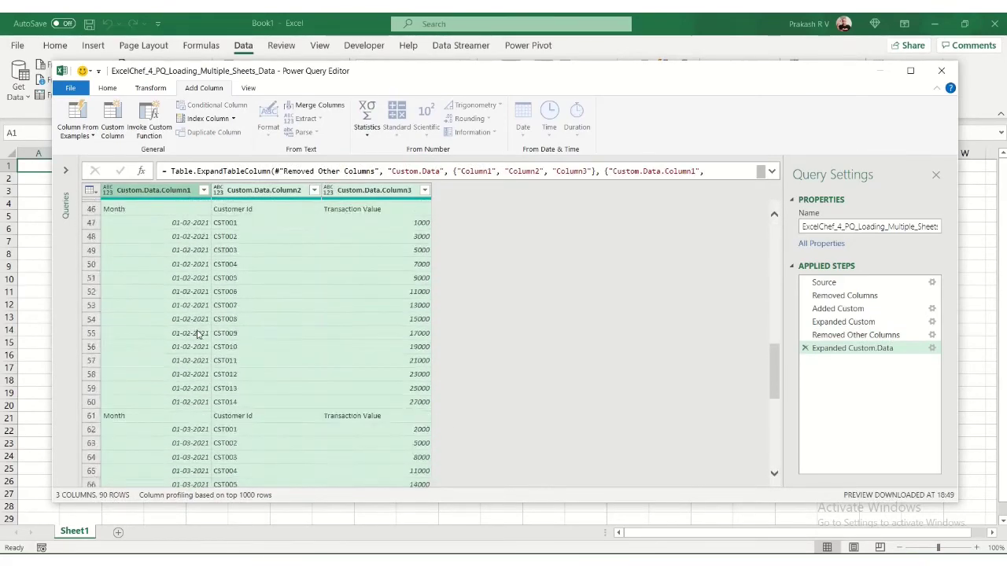
scroll(198, 334, down, 3)
scroll(197, 334, up, 8)
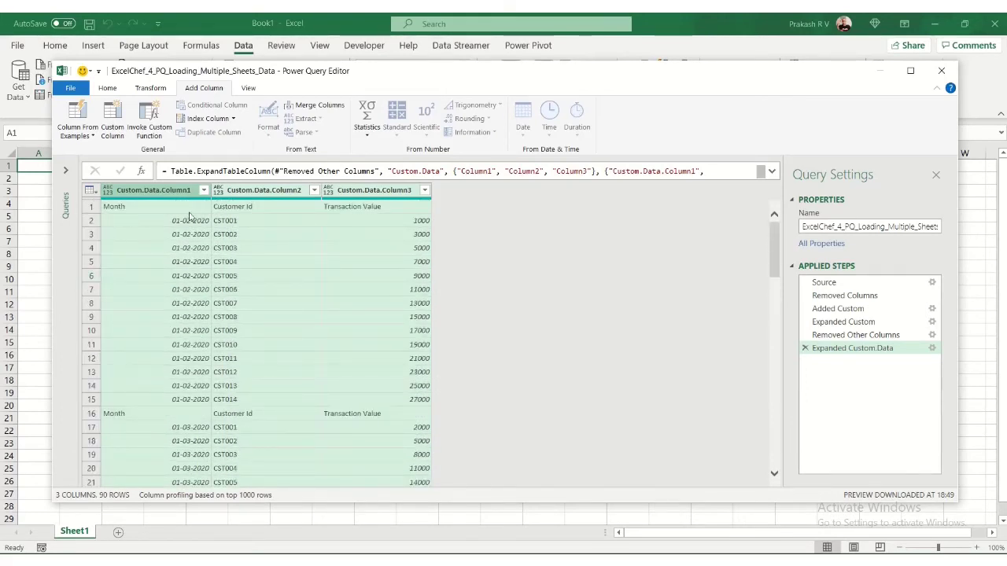
Promote the first row, with Month, Customer Id and Transaction Value, to column headers.
click(93, 207)
click(151, 87)
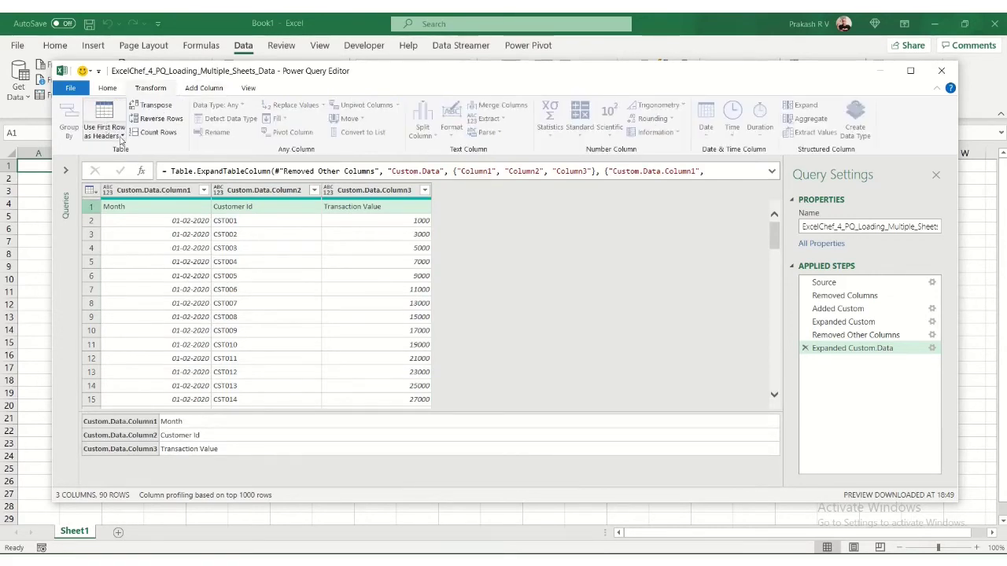
click(105, 136)
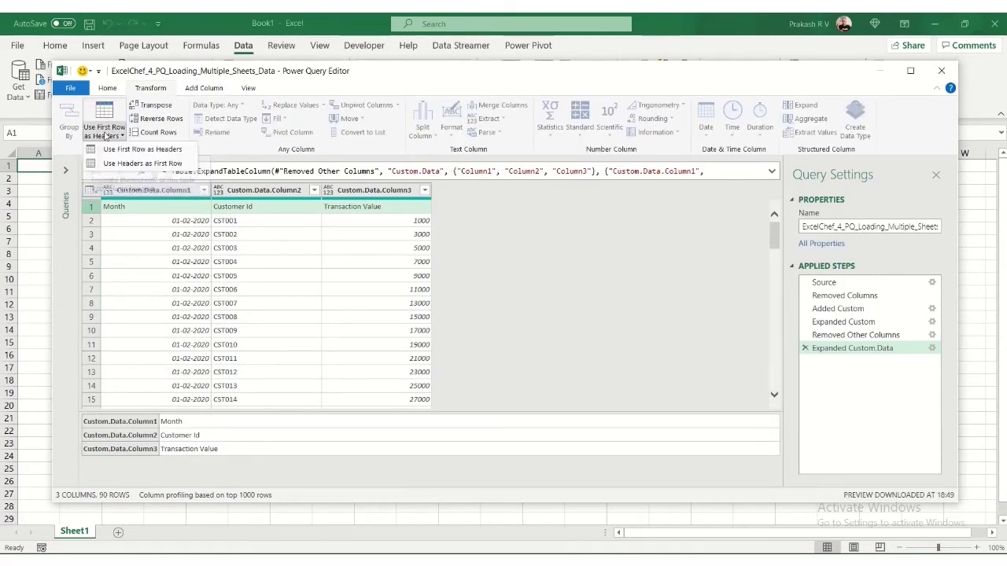
click(143, 149)
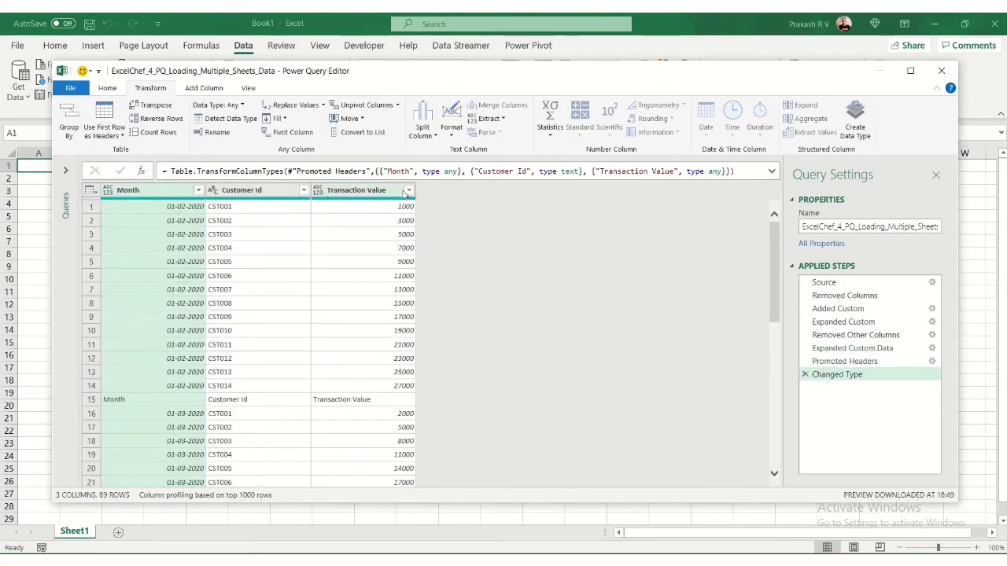
Filter the Month column to exclude the repeated header rows containing the value Month.
click(199, 191)
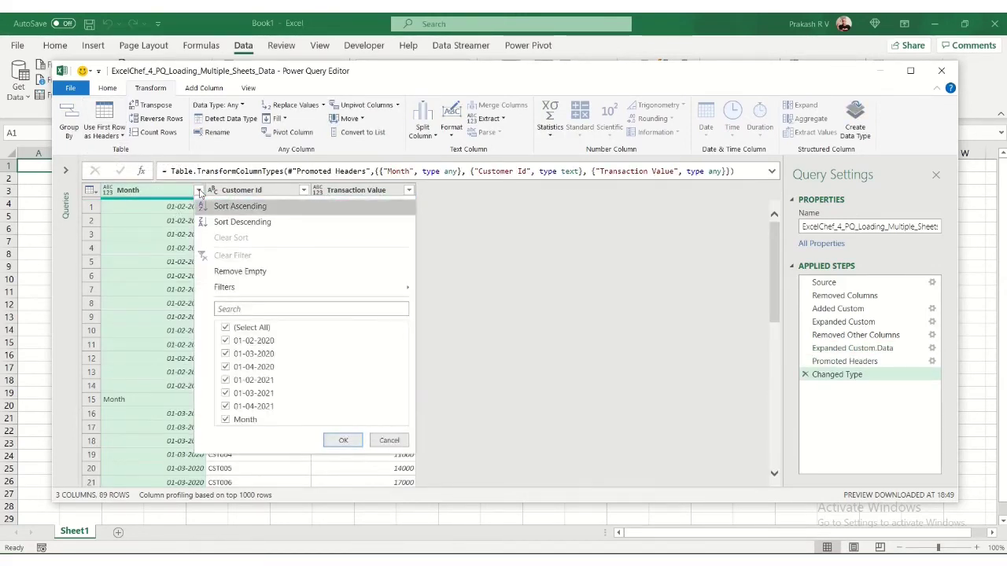
click(234, 420)
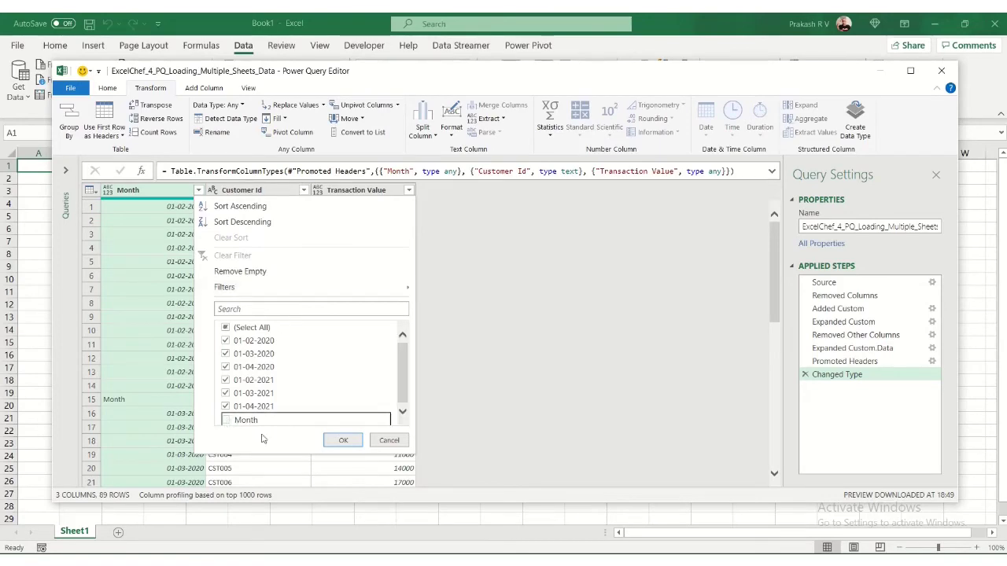
click(343, 440)
scroll(230, 297, down, 10)
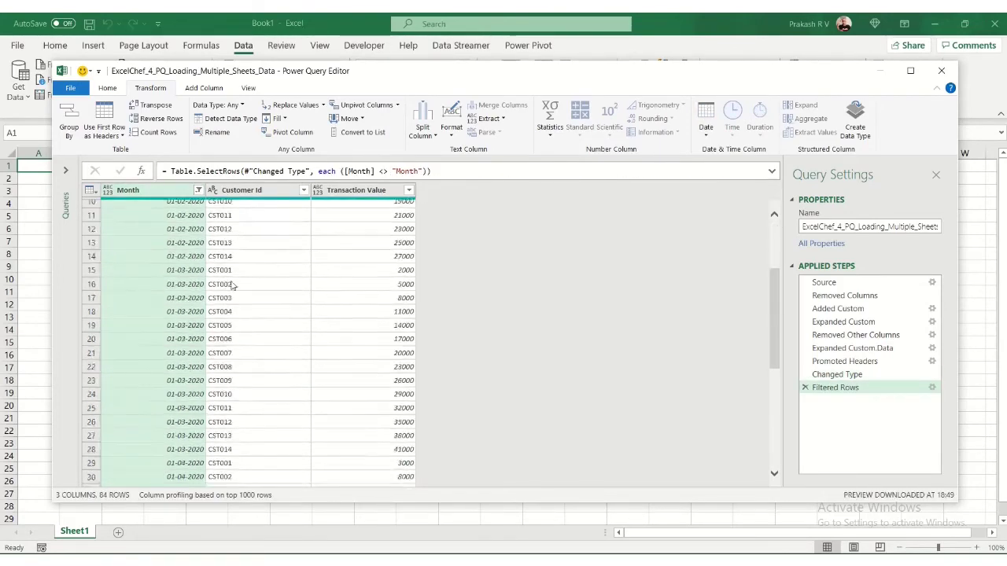
scroll(231, 299, up, 10)
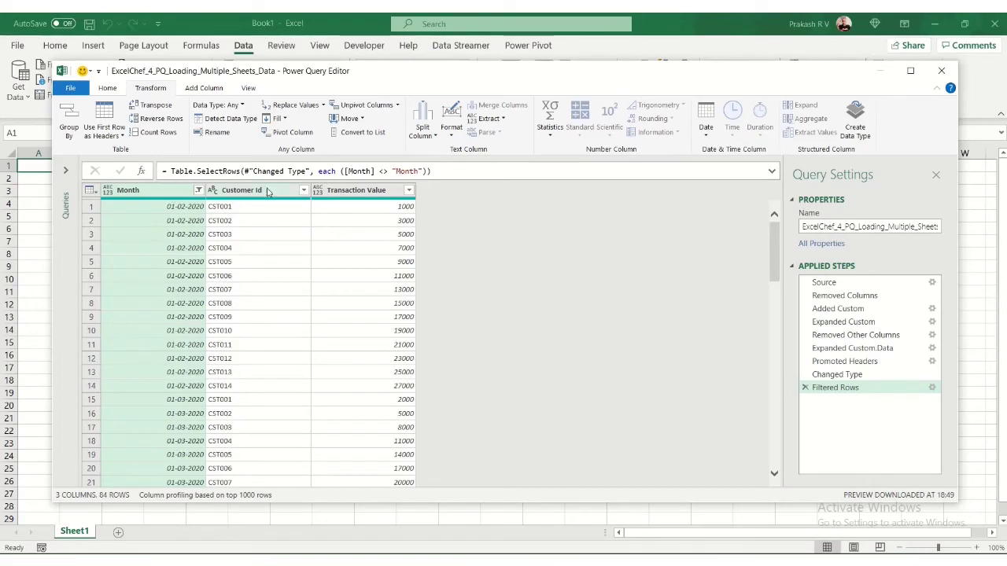
Detect the data types of the Month, Customer Id and Transaction Value columns together.
ctrl+click(267, 191)
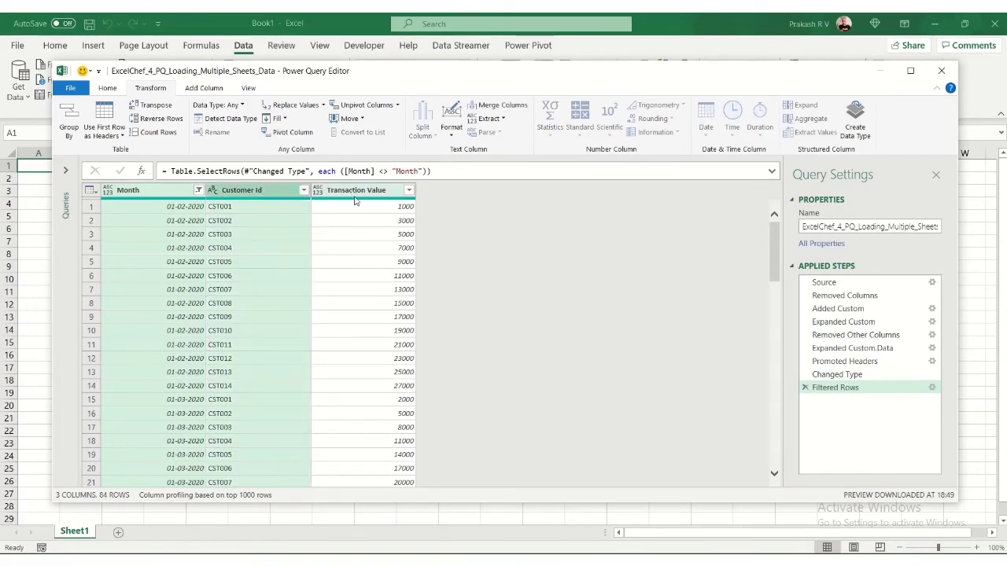
ctrl+click(356, 192)
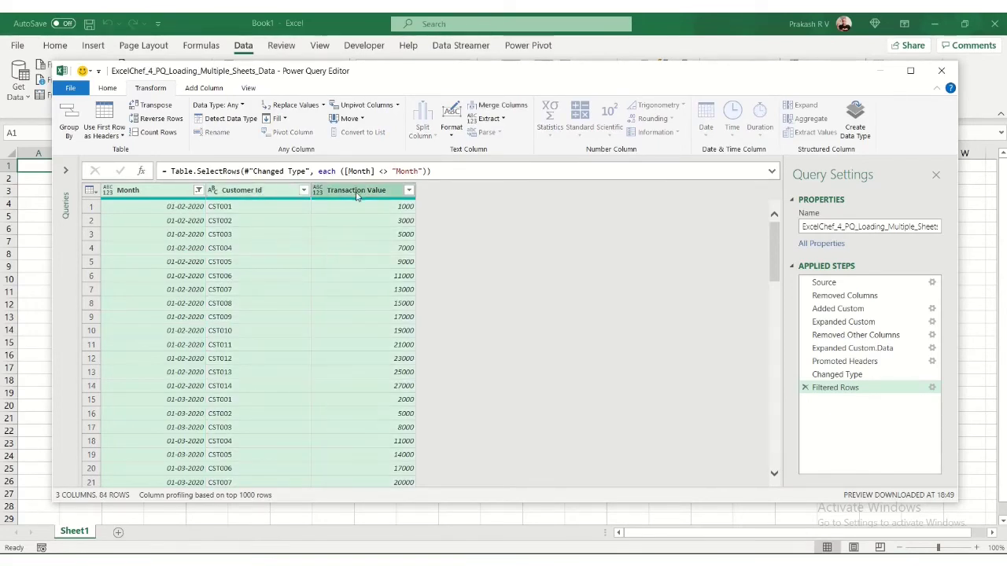
click(231, 118)
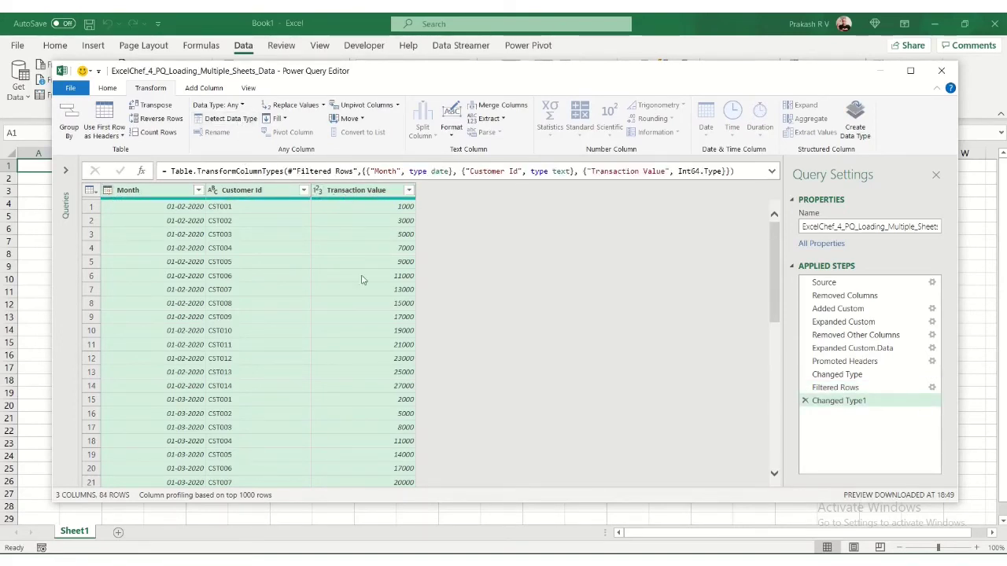
Close the query editor, load the combined query as a table on a new worksheet, and review its rows.
click(74, 93)
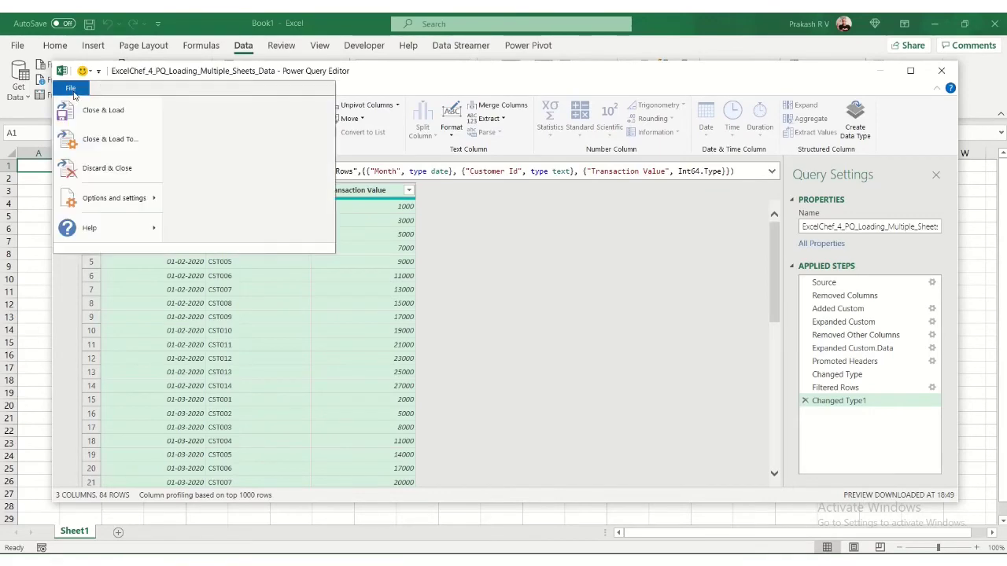
click(107, 144)
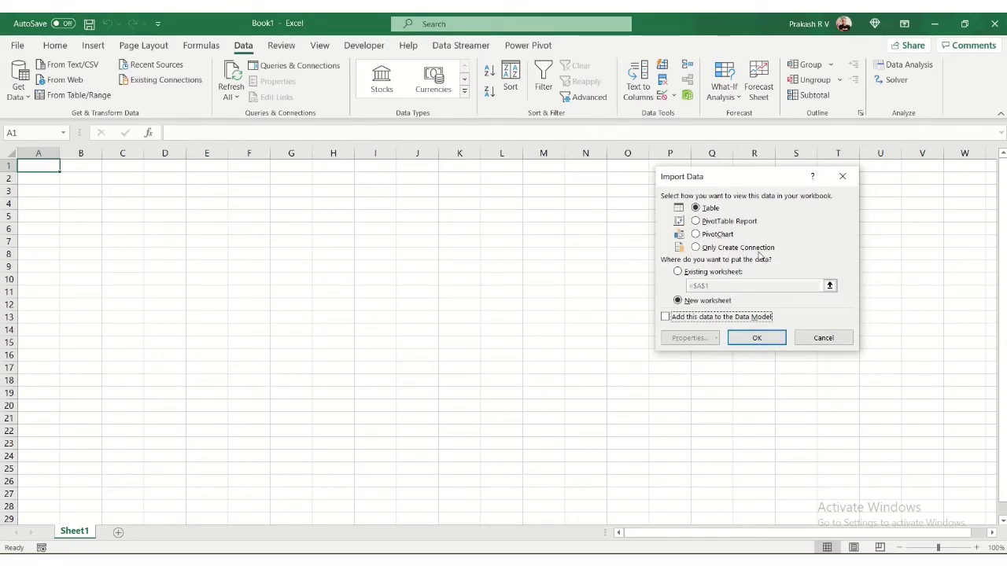
click(755, 339)
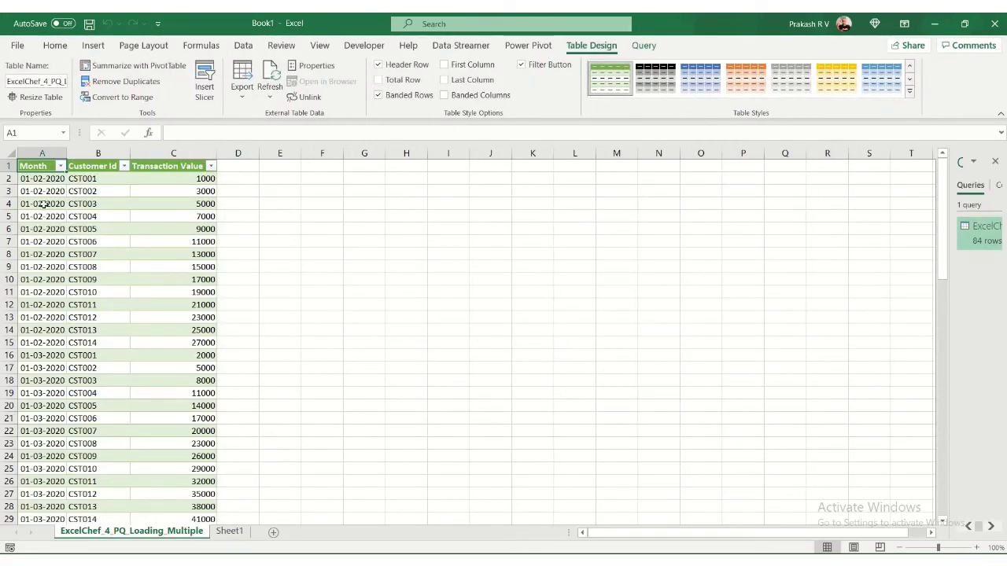
click(41, 193)
scroll(83, 257, down, 18)
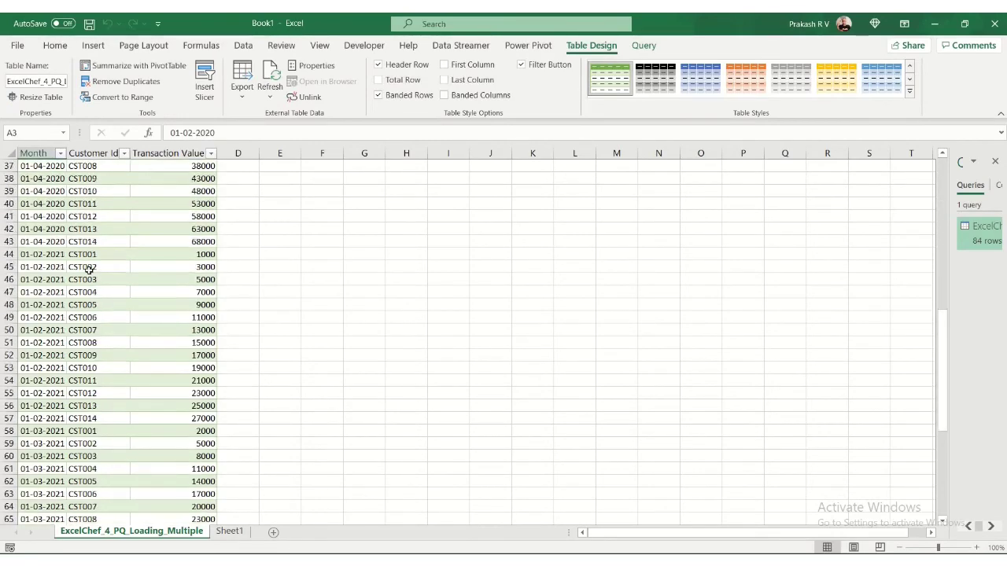
scroll(89, 273, down, 10)
scroll(88, 275, up, 20)
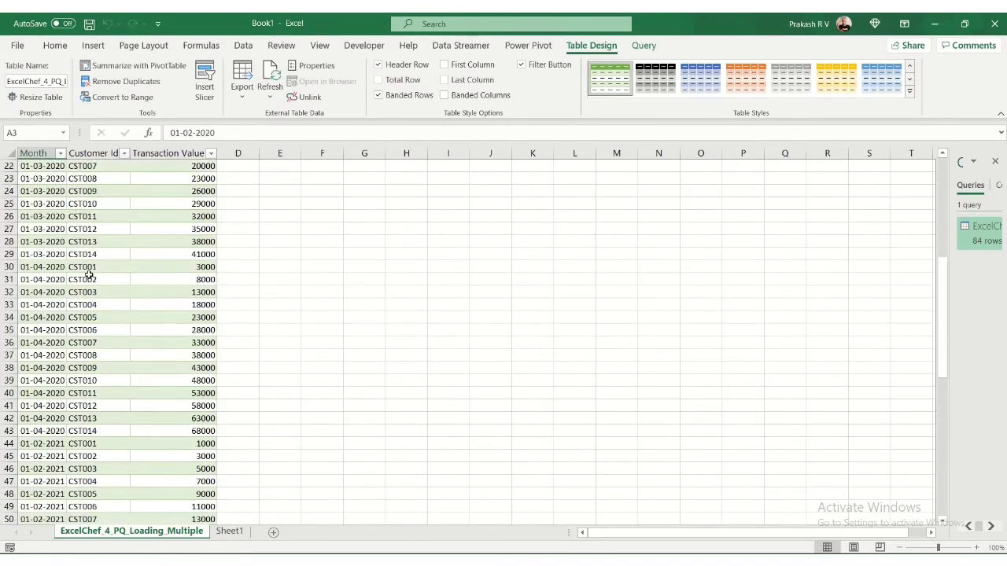
Return to the start of the loaded table and widen the Queries & Connections pane.
scroll(89, 274, up, 1)
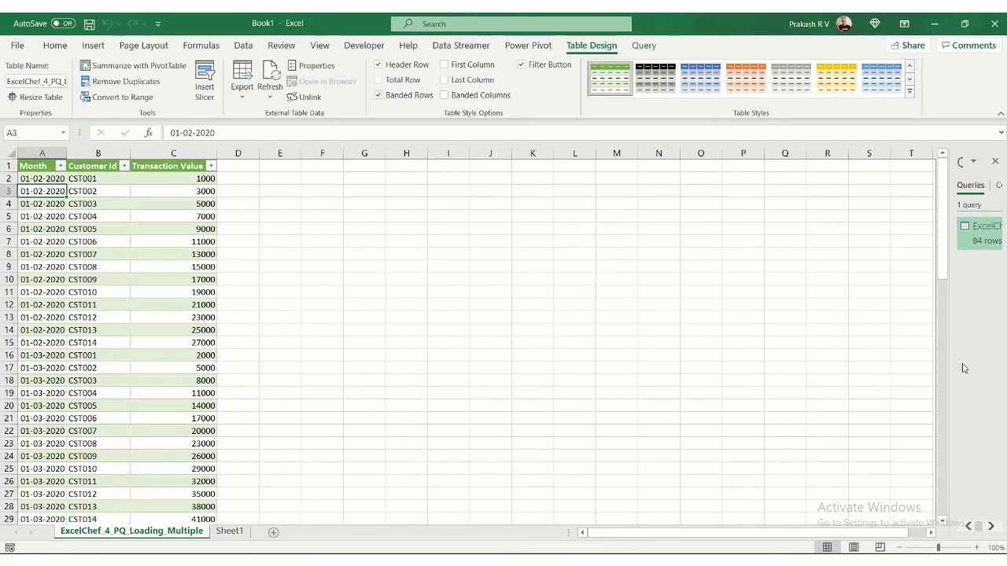
drag(950, 358, 805, 370)
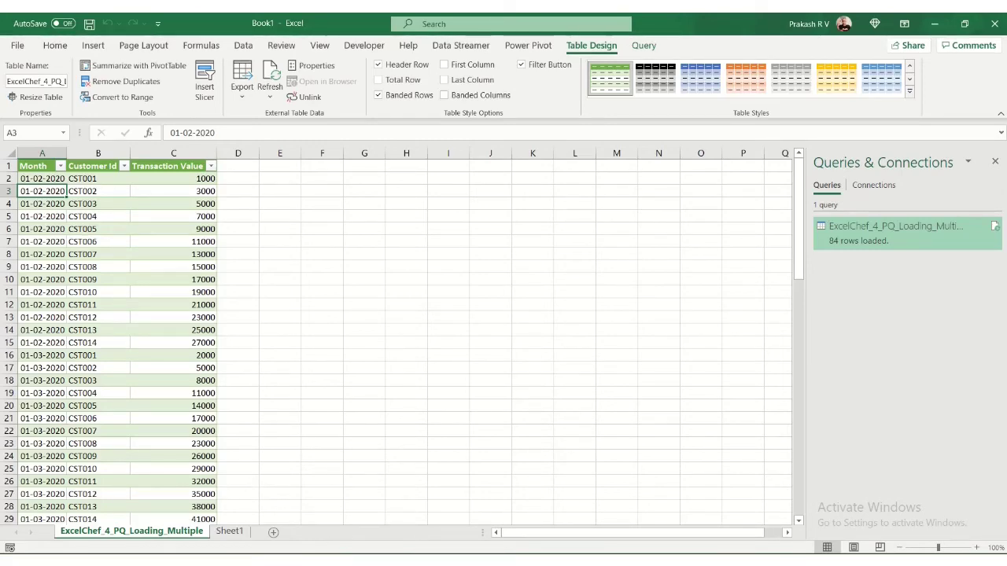
Switch to File Explorer and copy the Sales_2019 workbook from Historic Data into the ExcelChef_4_PQ_Loading_Multiple_Sheets_Data folder.
key(alt+Tab)
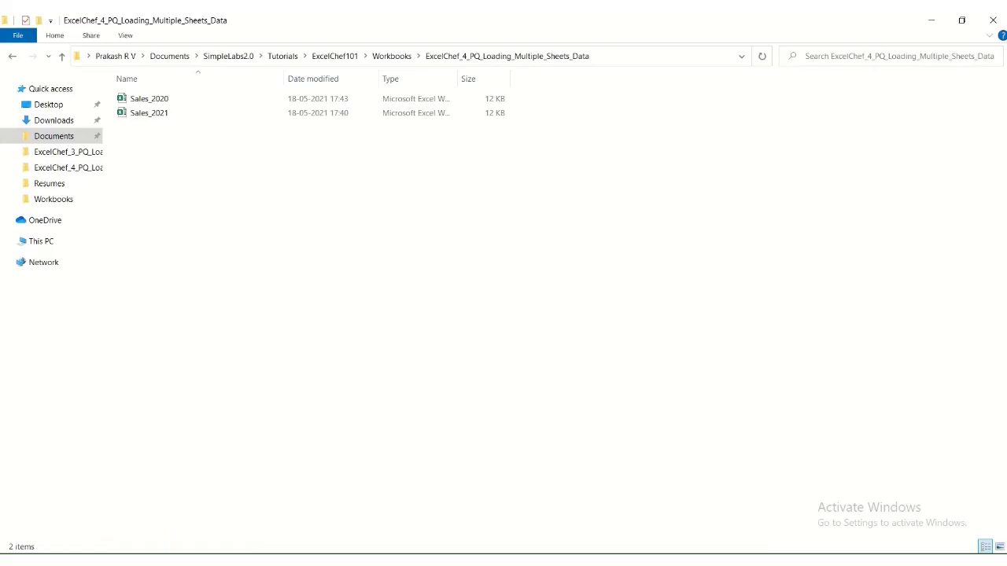
click(392, 57)
click(153, 127)
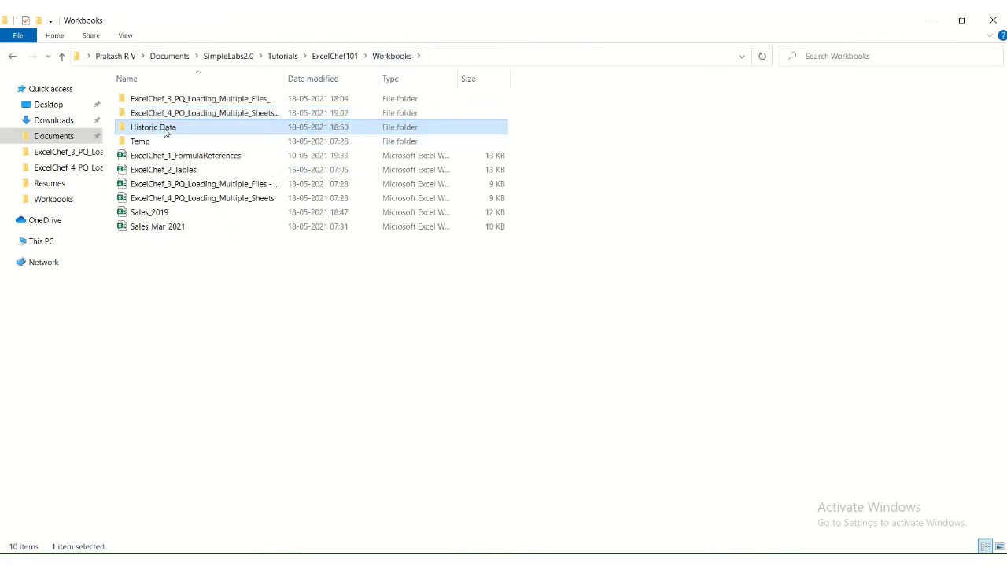
double_click(166, 134)
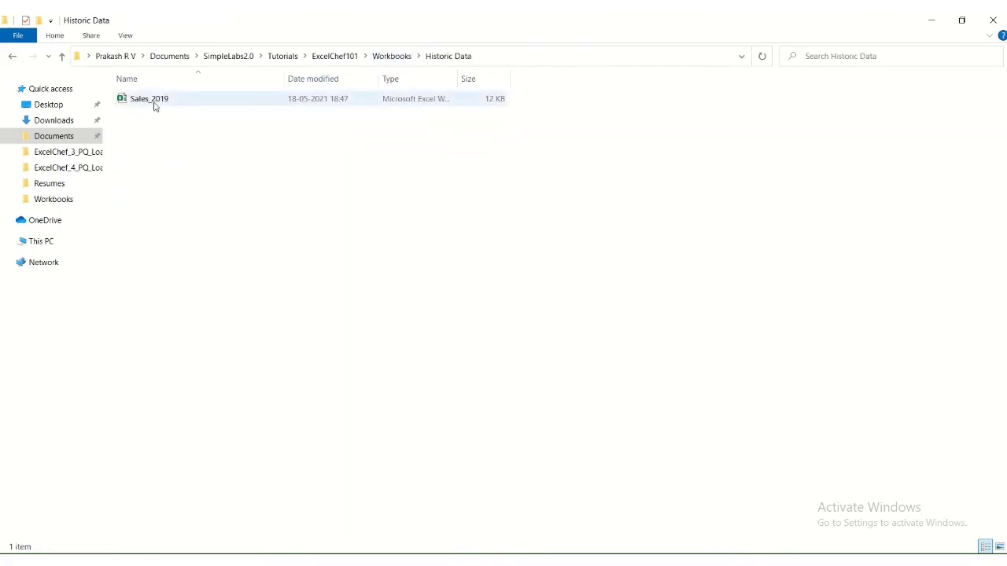
click(392, 56)
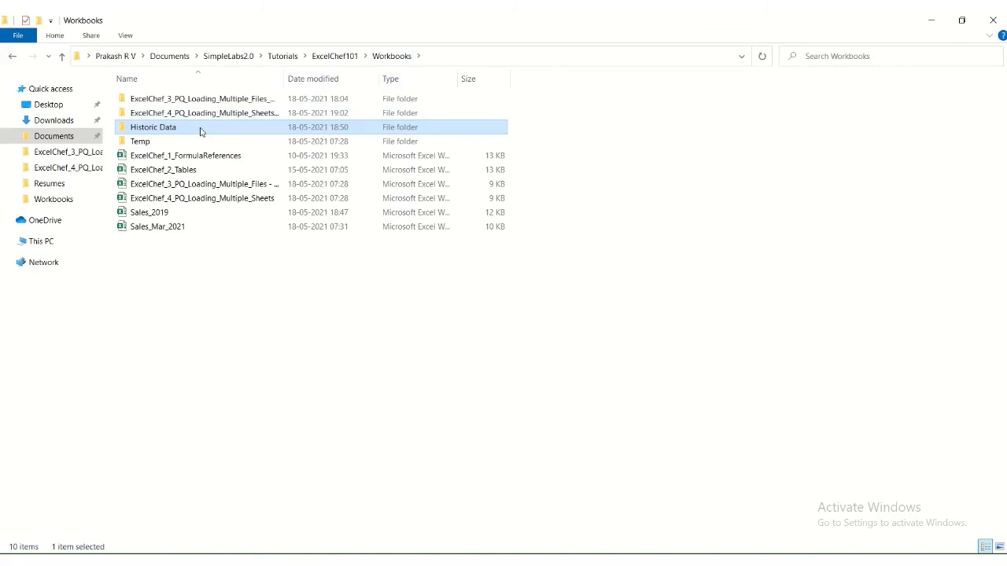
click(216, 114)
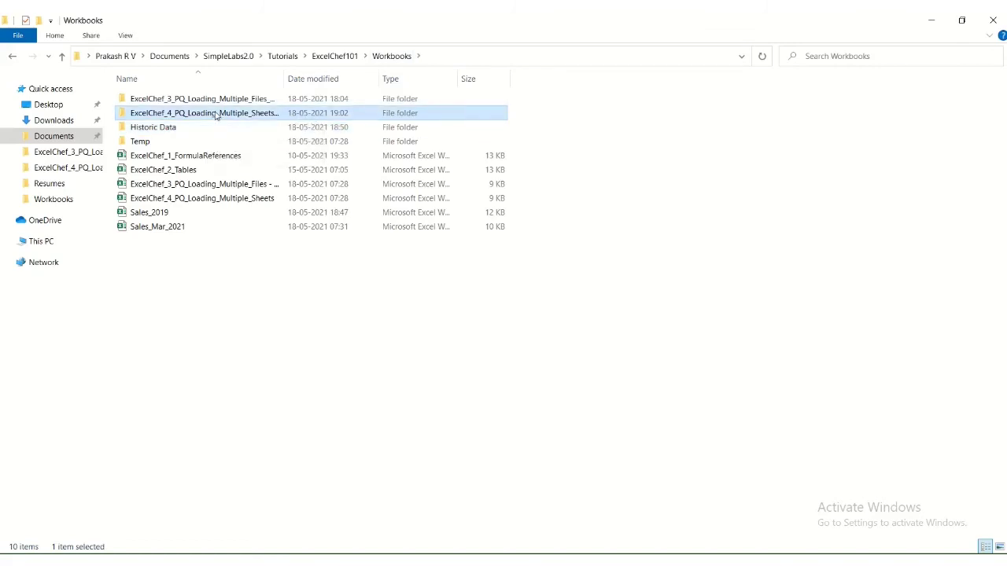
double_click(216, 115)
key(ctrl+v)
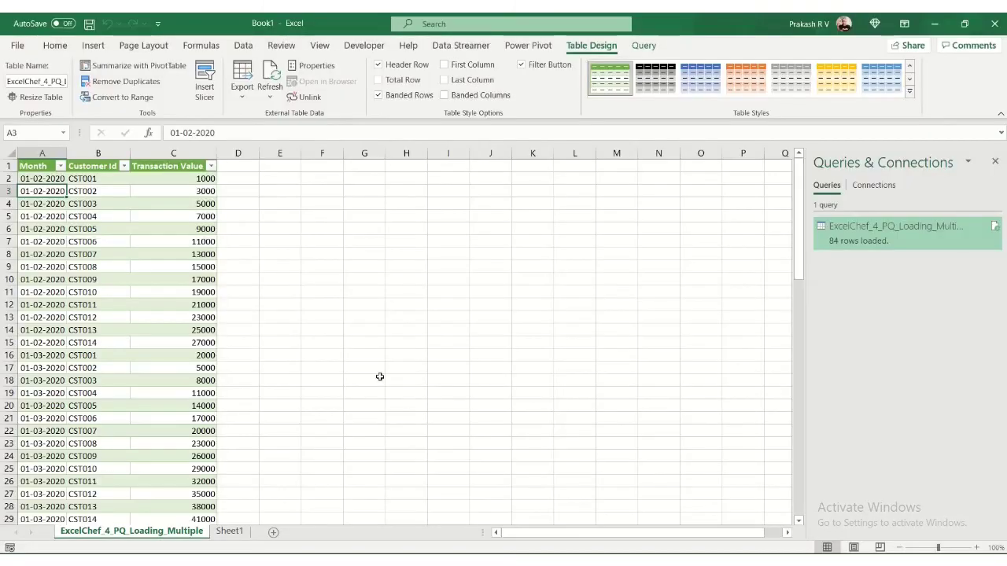
Switch back to Excel, refresh the combined query table, and review its rows for the 2019 sales data.
click(272, 79)
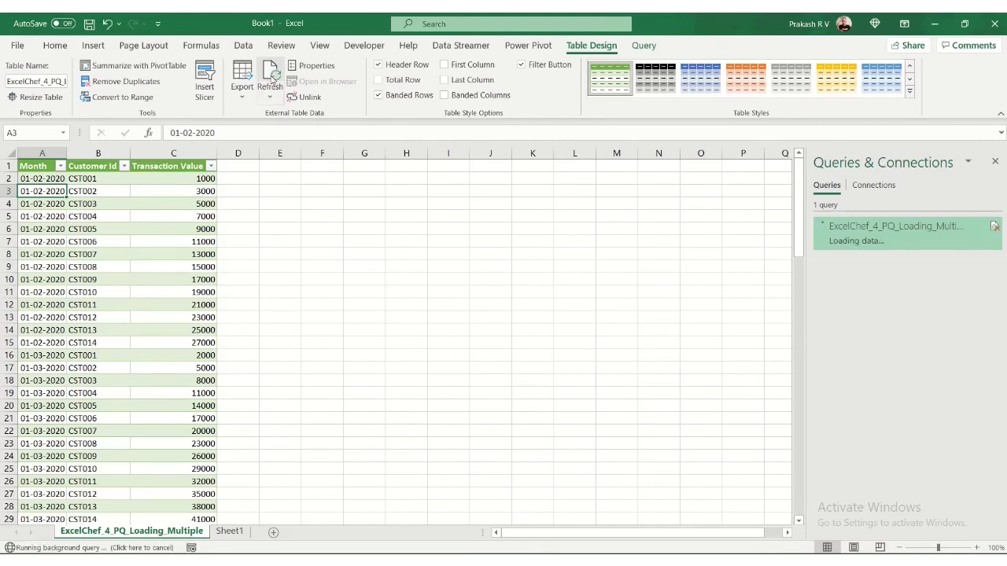
scroll(418, 245, down, 12)
scroll(418, 246, down, 14)
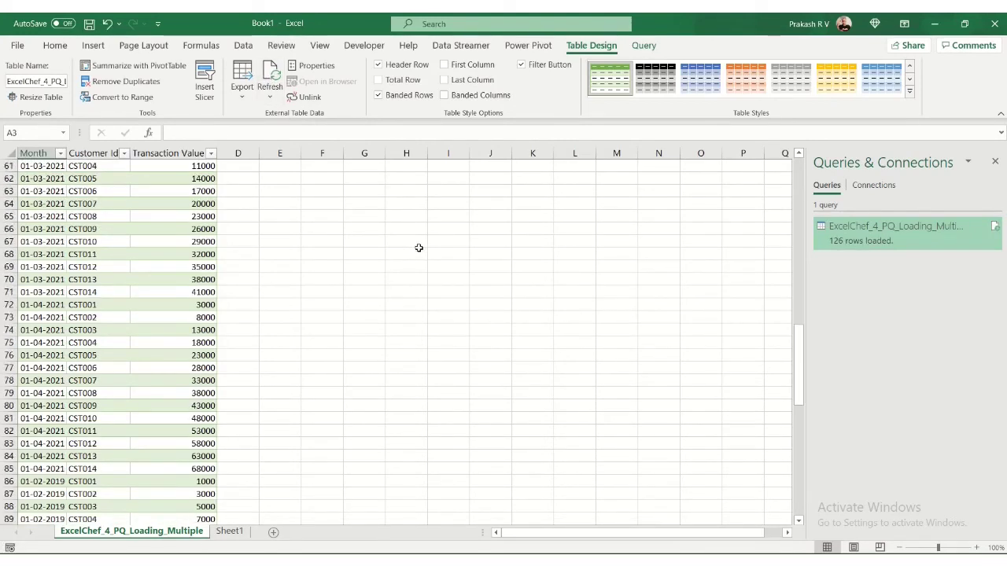
click(42, 355)
scroll(135, 422, down, 9)
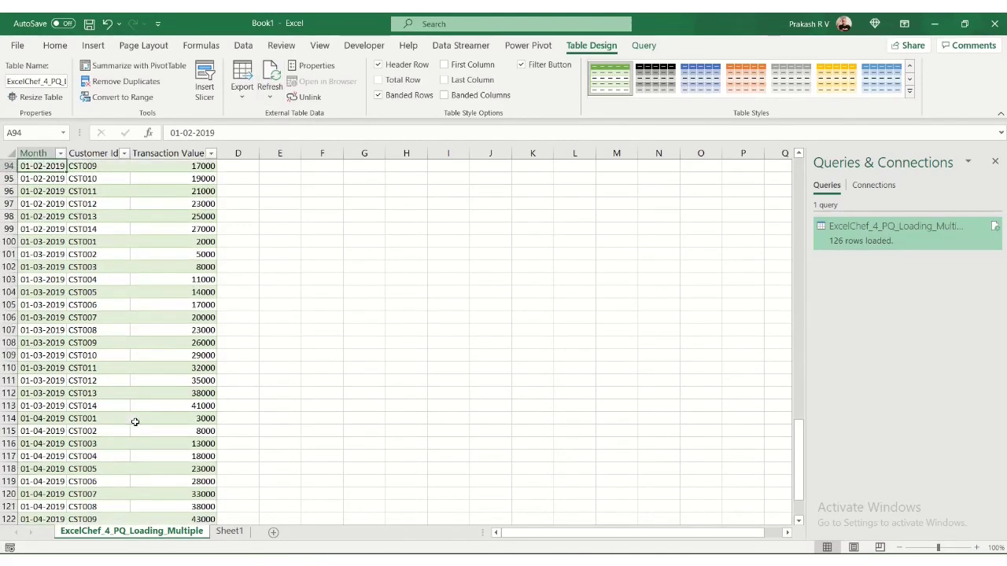
scroll(138, 422, up, 13)
scroll(138, 422, up, 20)
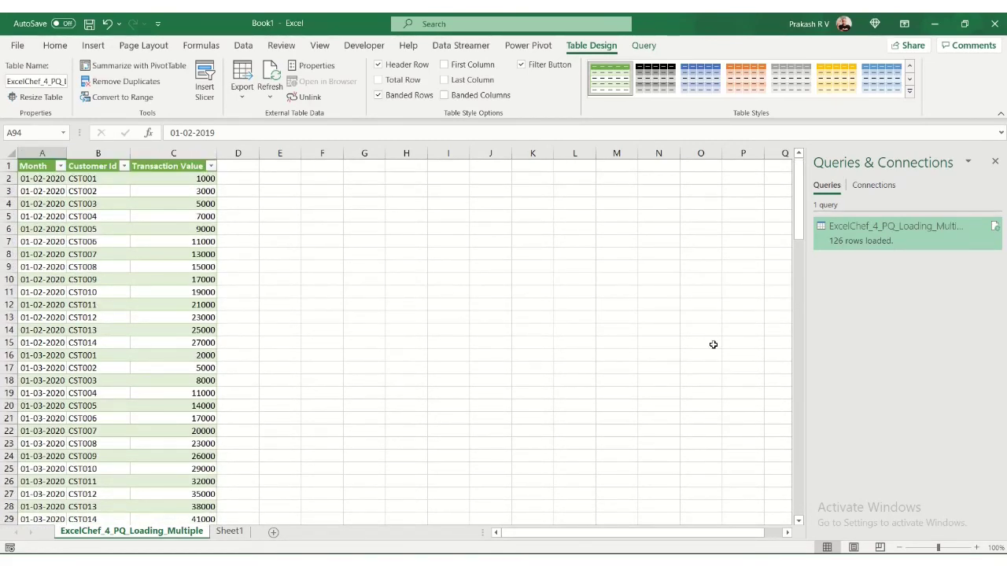
Open the properties of the combined sales query.
right_click(871, 236)
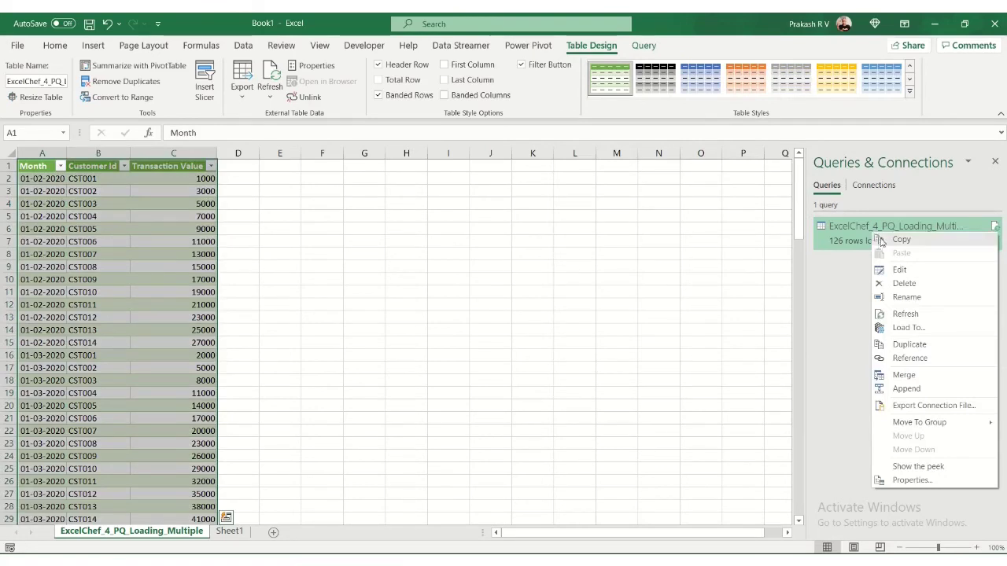
click(912, 479)
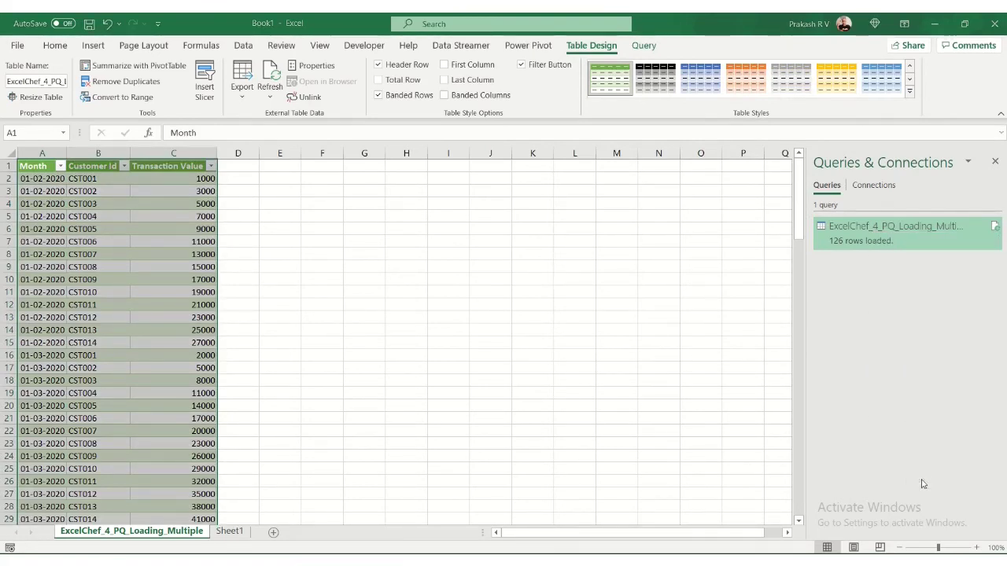